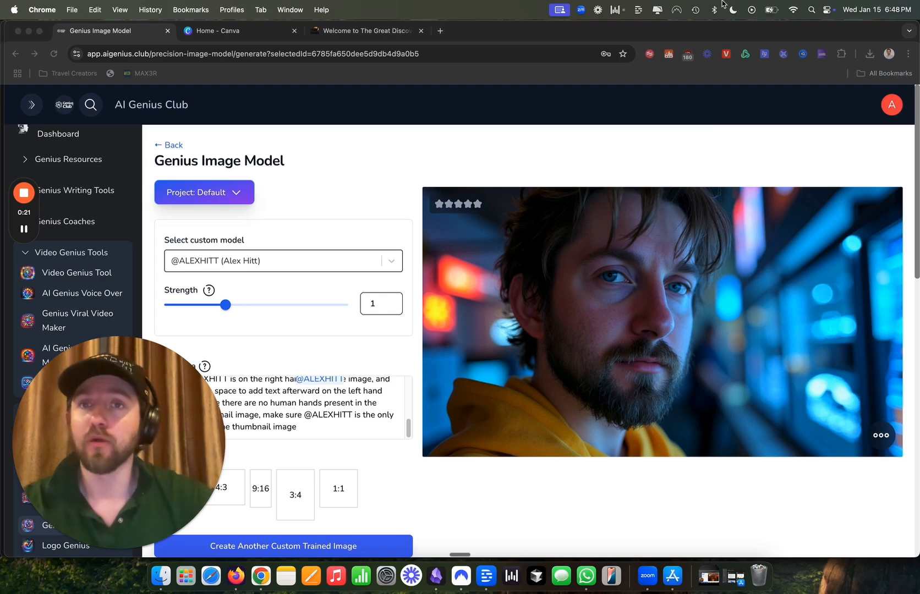
- Open the Learner's Dashboard on The Great Discovery site and log in to the AI Genius Club dashboard from it
click(373, 33)
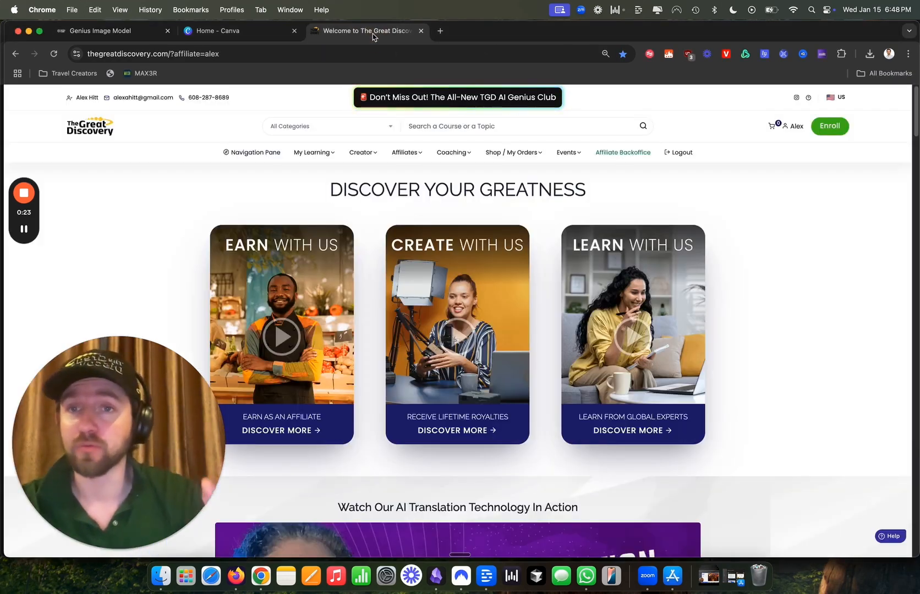
mouse_move(318, 153)
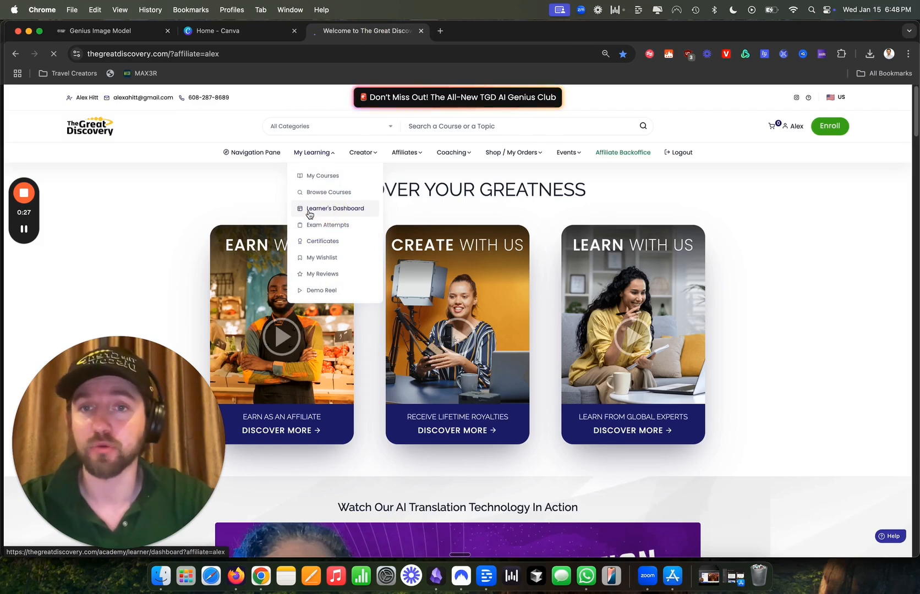
click(347, 215)
scroll(343, 383, down, 4)
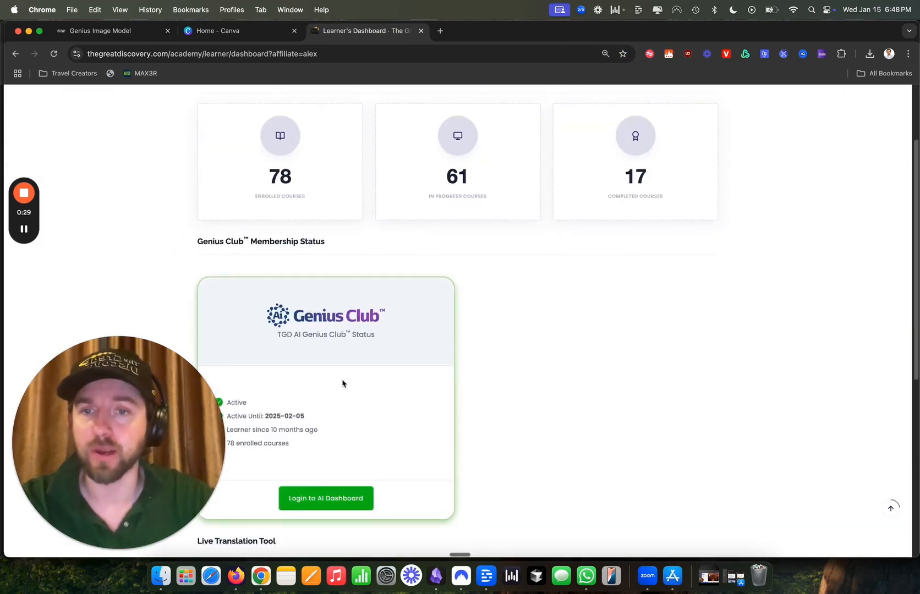
click(326, 400)
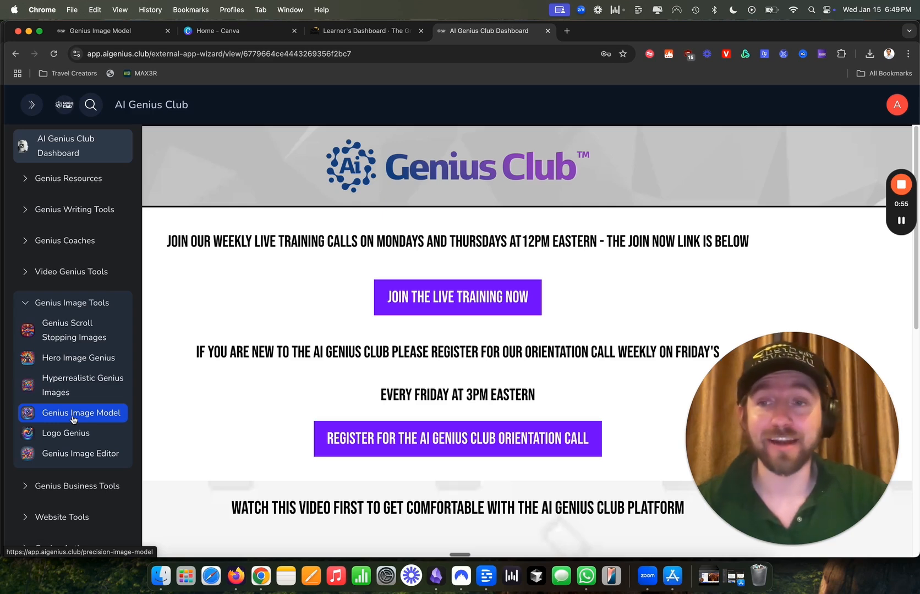
- Open the Genius Image Model tool and bring up its form for training a new model
click(73, 417)
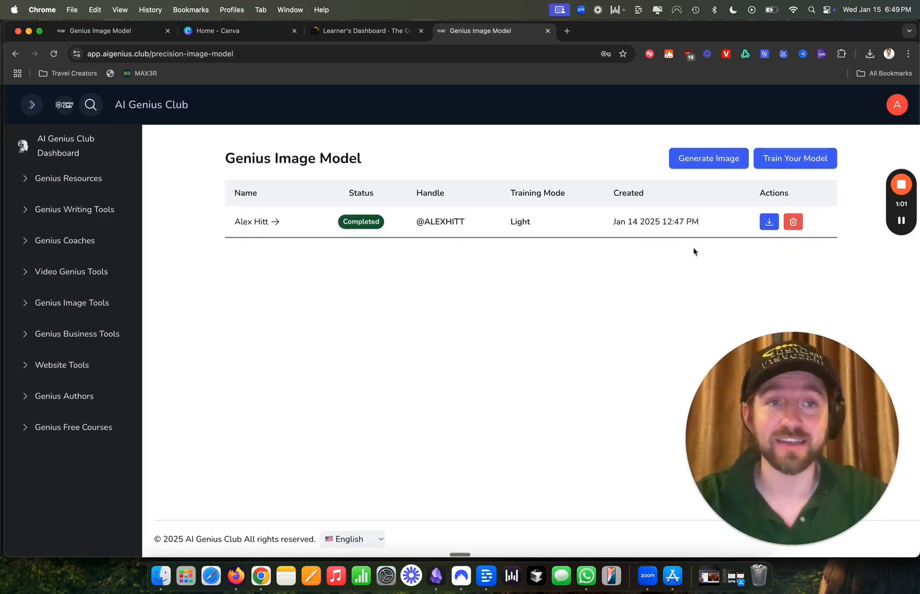
click(780, 165)
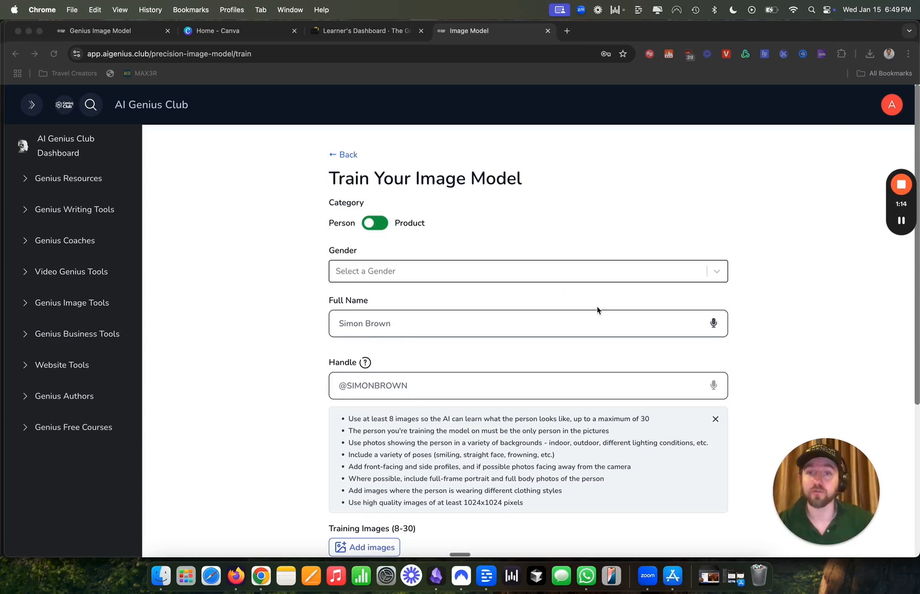
- Examine the training form's gender, full name and handle fields and its guidelines for the training images
scroll(598, 311, down, 3)
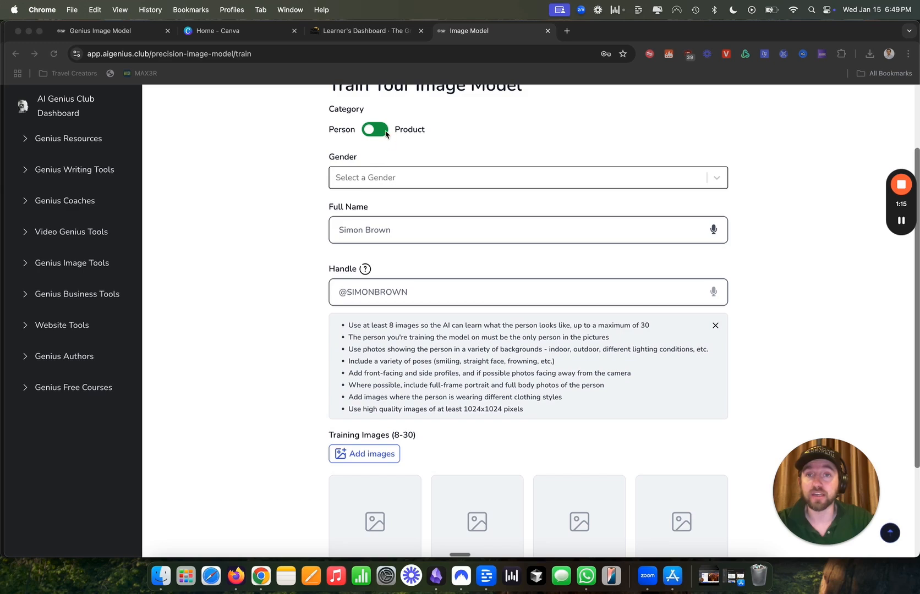
click(363, 179)
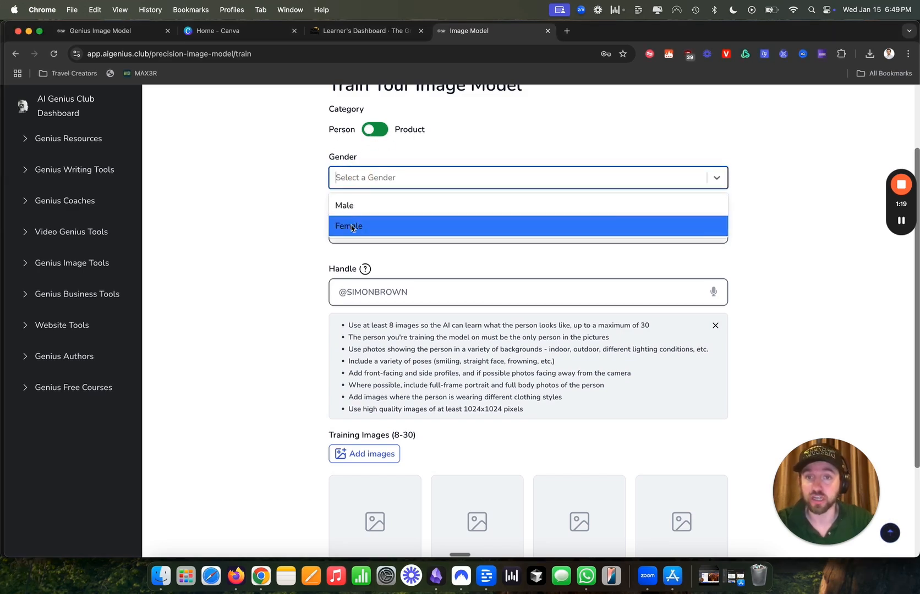
click(297, 212)
click(356, 238)
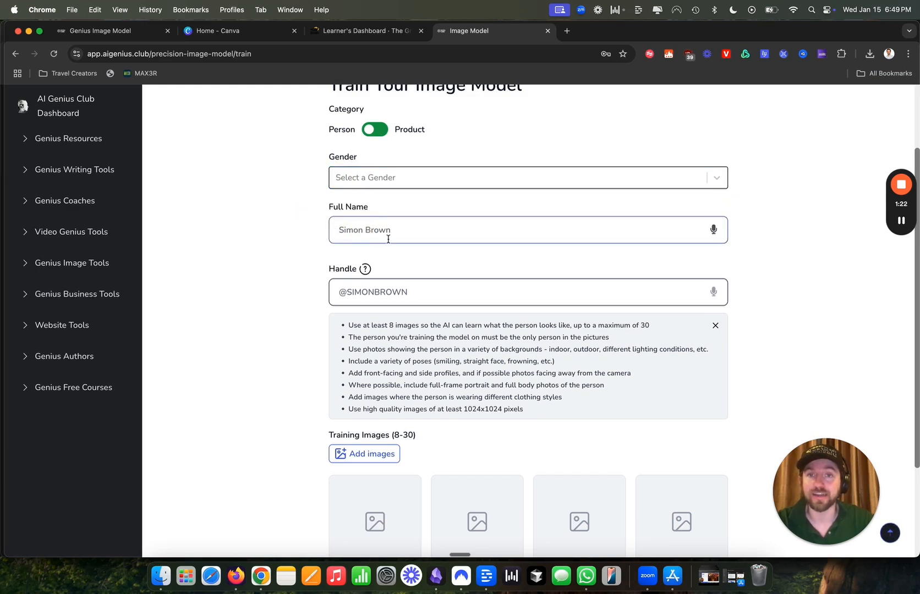
click(397, 295)
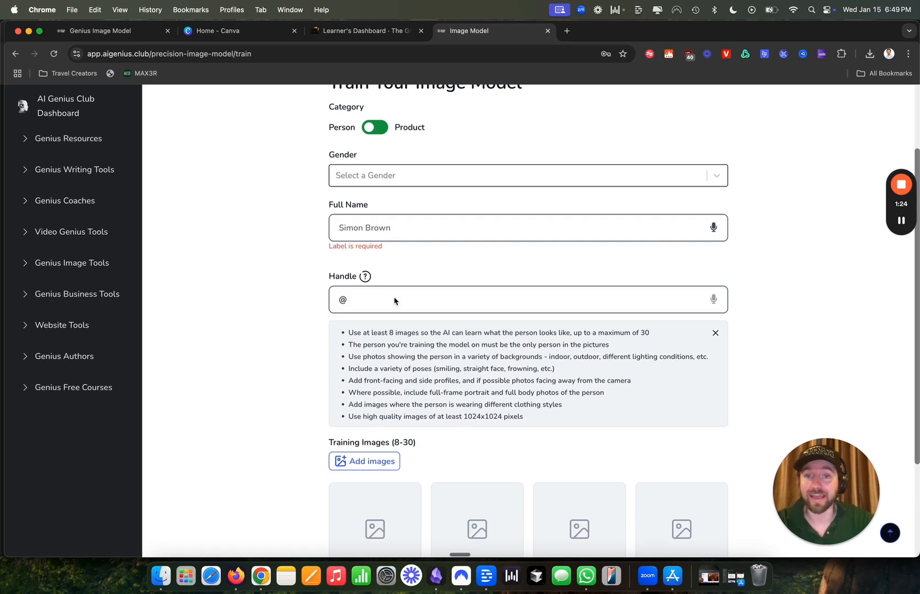
scroll(394, 300, down, 5)
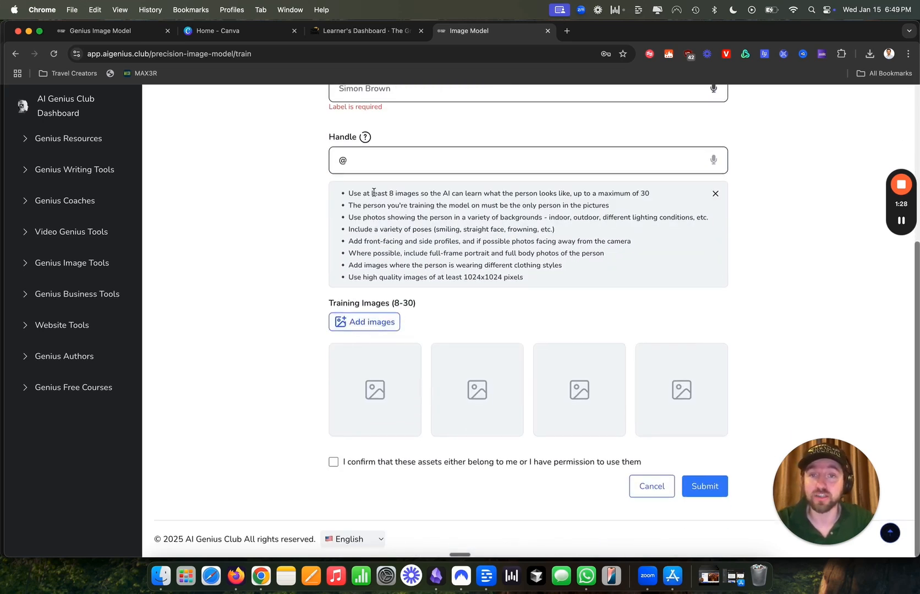
drag(350, 192, 544, 288)
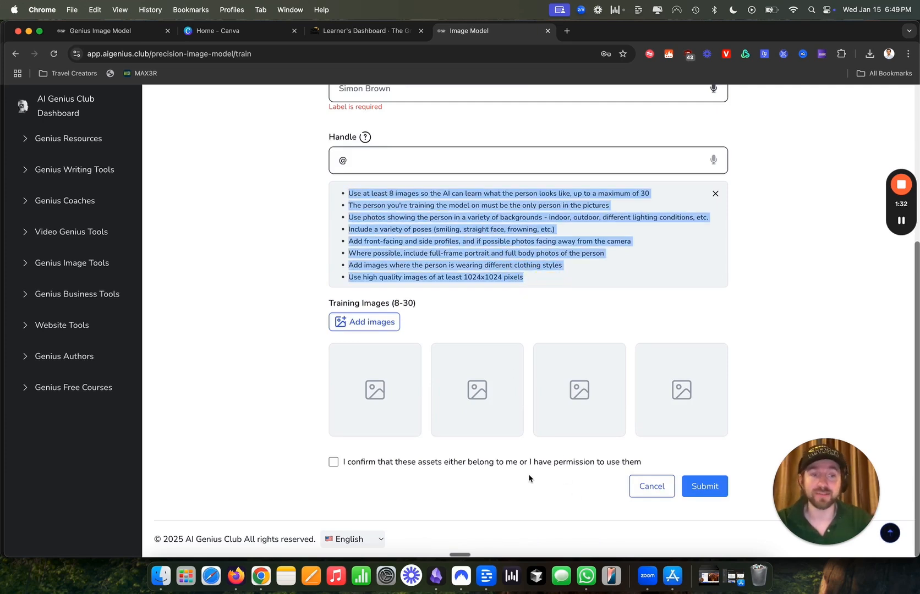
- Return to the open Genius Image Model generation page and load more of the previously generated images
click(93, 31)
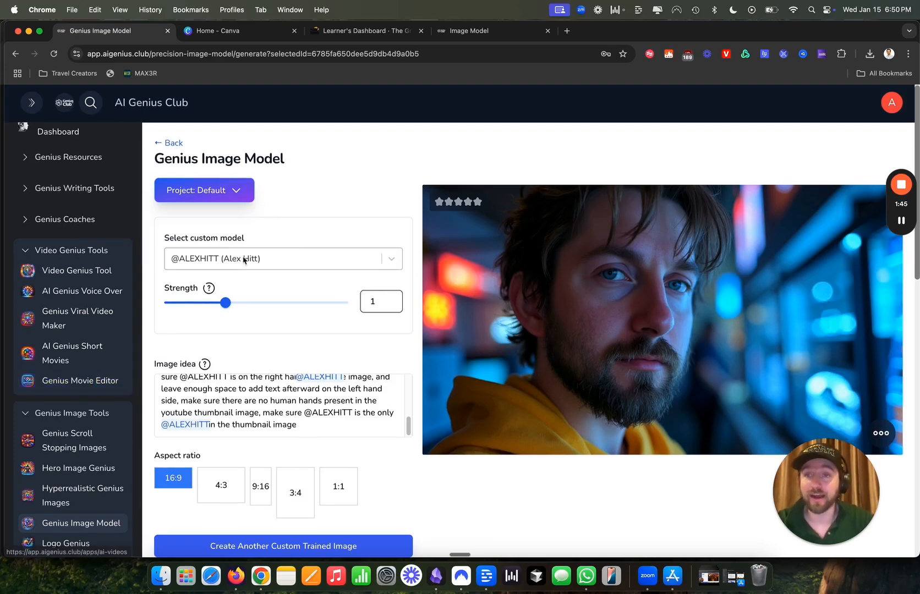
scroll(302, 304, down, 20)
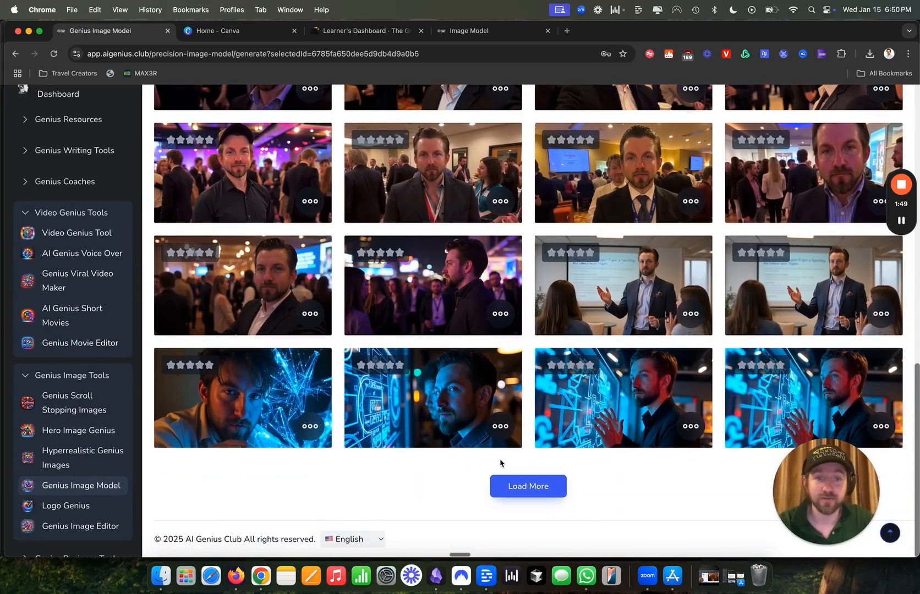
click(515, 487)
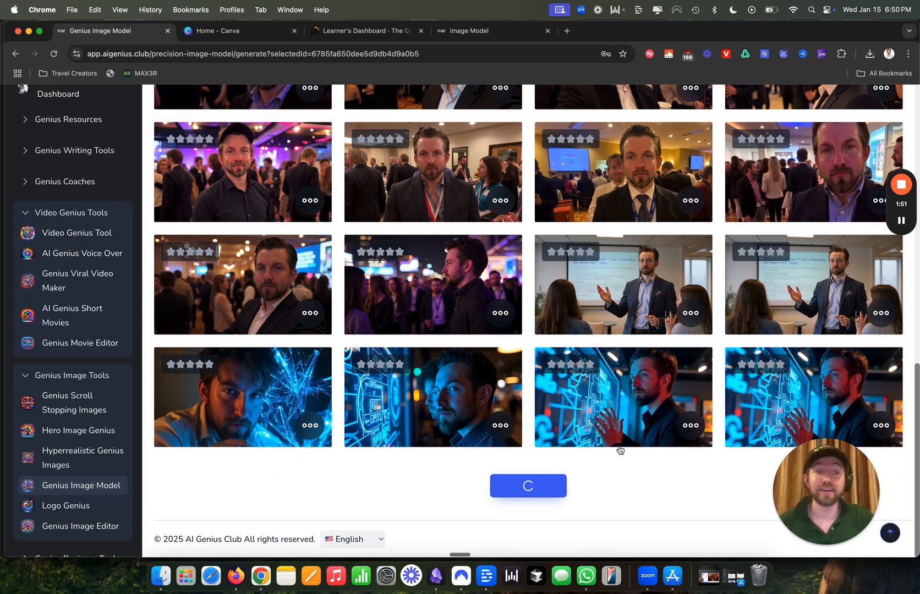
scroll(607, 447, down, 5)
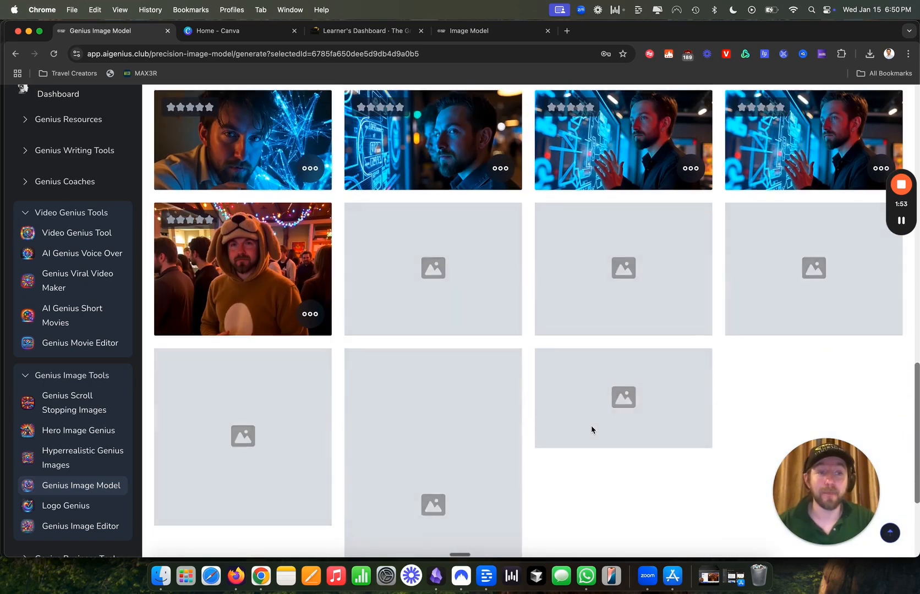
click(586, 435)
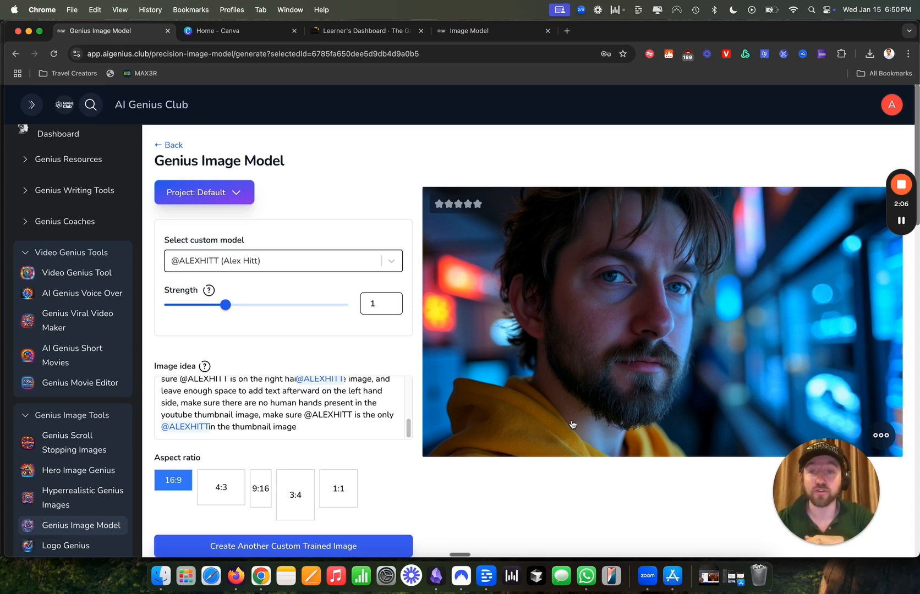
- Read through the whole image idea prompt for the YouTube thumbnail, from its beginning to its end
scroll(364, 413, up, 5)
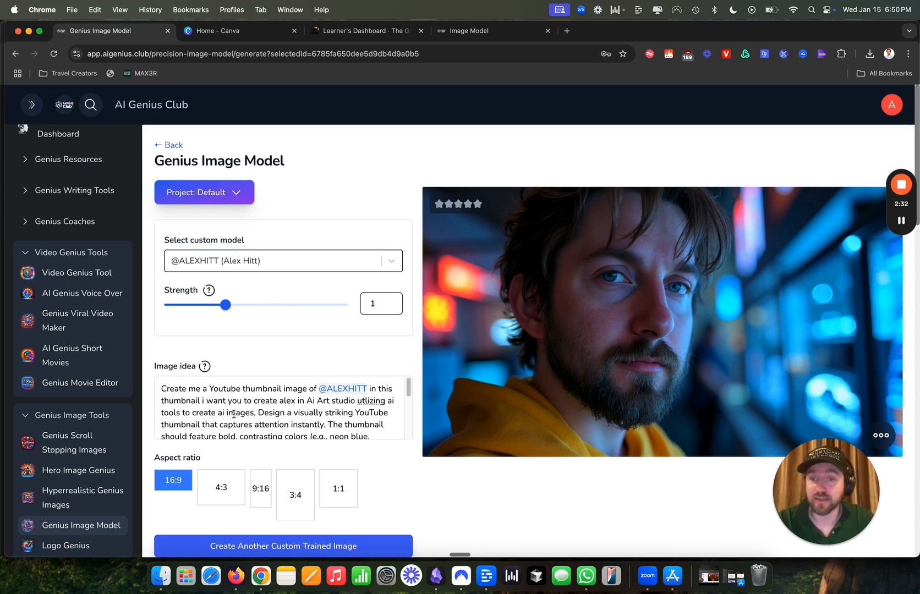
scroll(256, 410, down, 1)
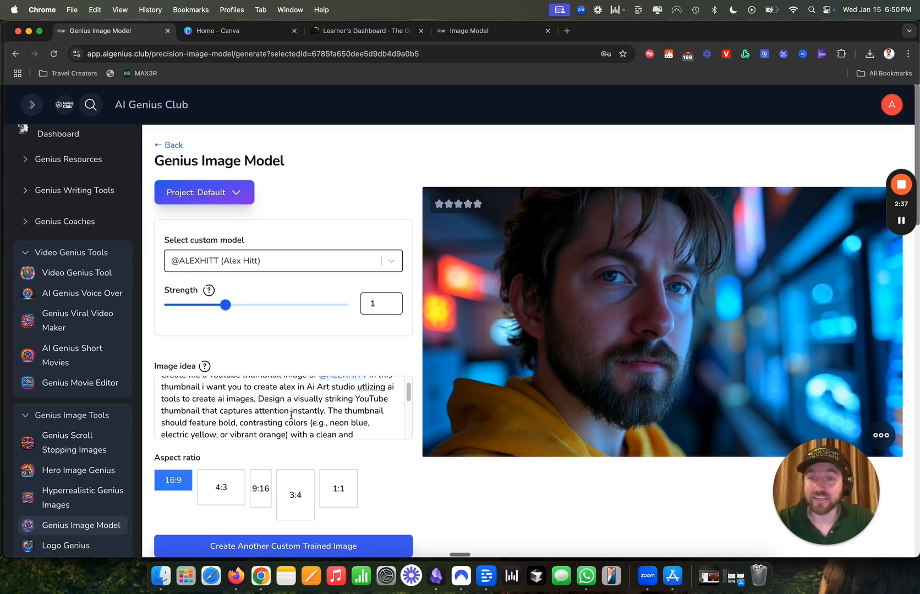
scroll(274, 427, down, 1)
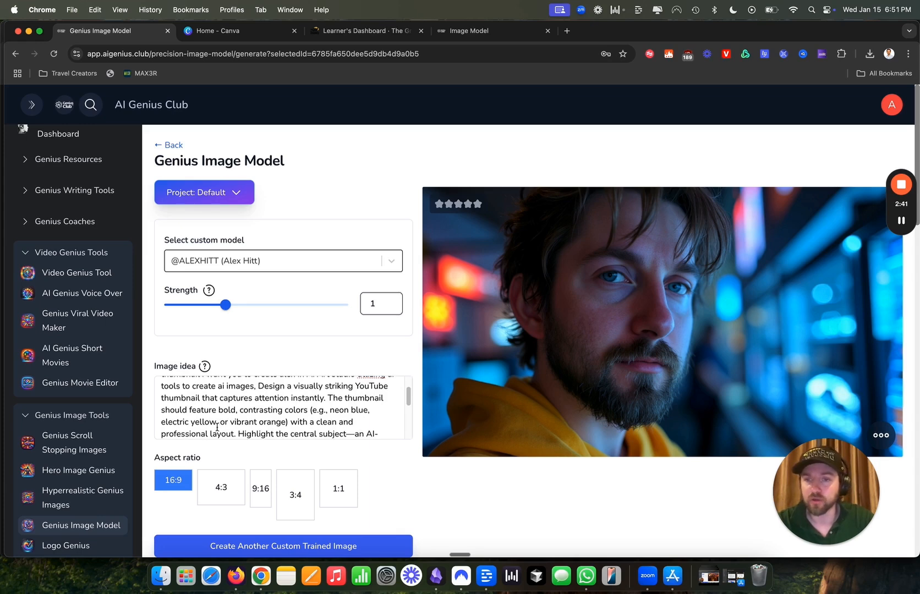
scroll(323, 433, down, 2)
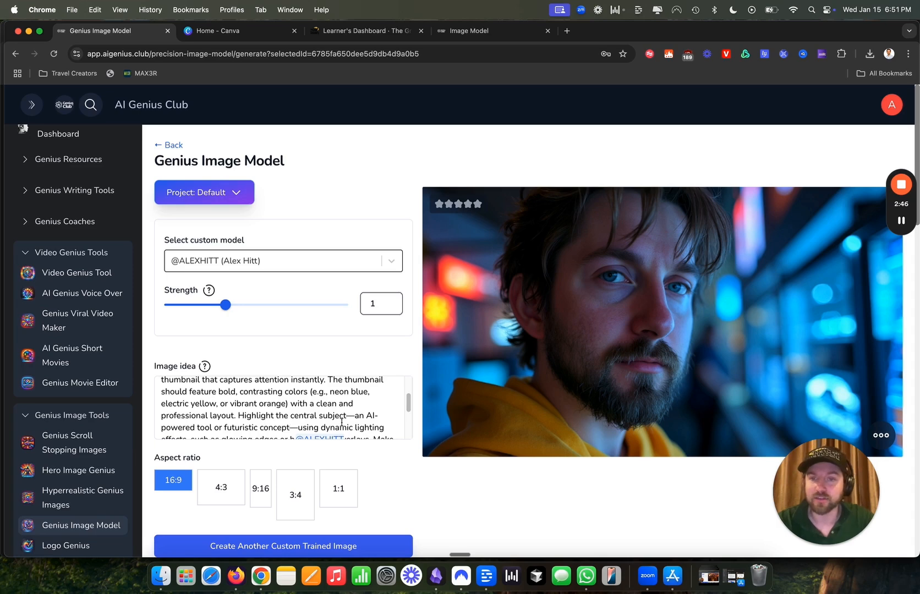
scroll(242, 429, down, 1)
scroll(242, 430, down, 3)
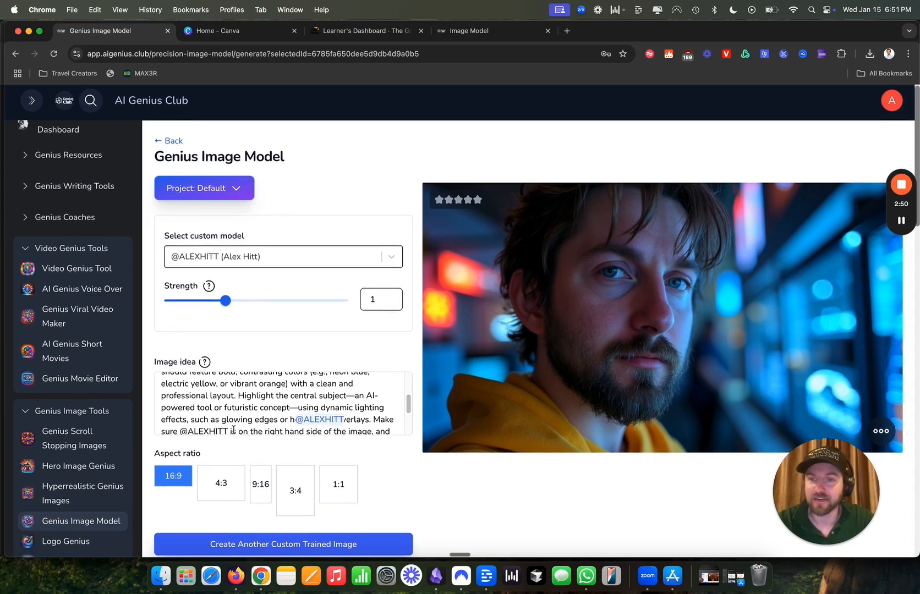
scroll(287, 420, down, 1)
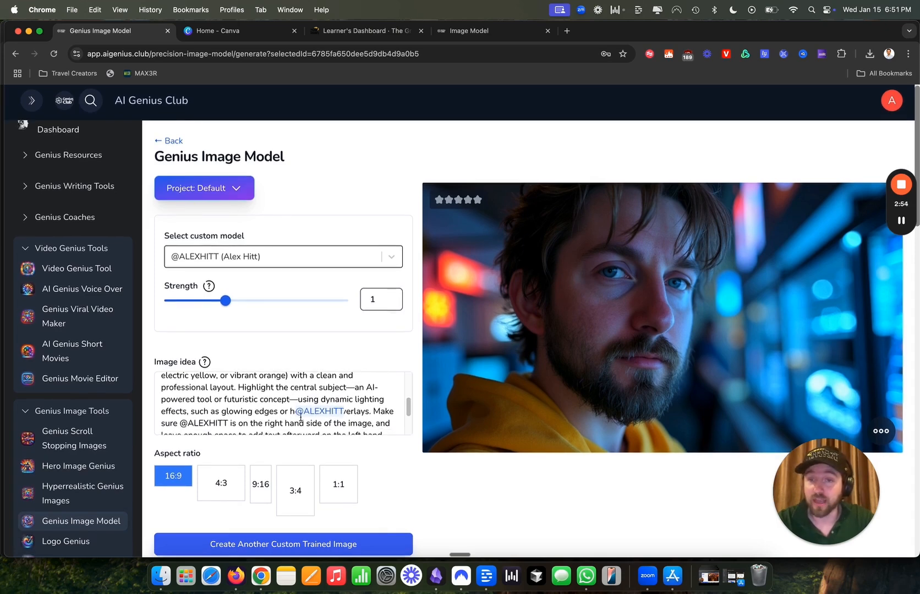
scroll(388, 420, down, 2)
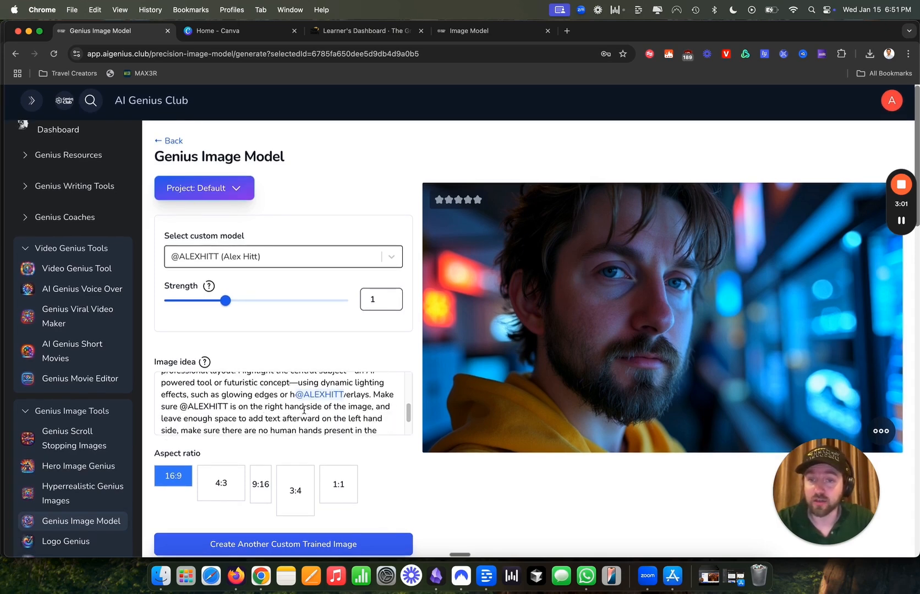
scroll(291, 420, down, 1)
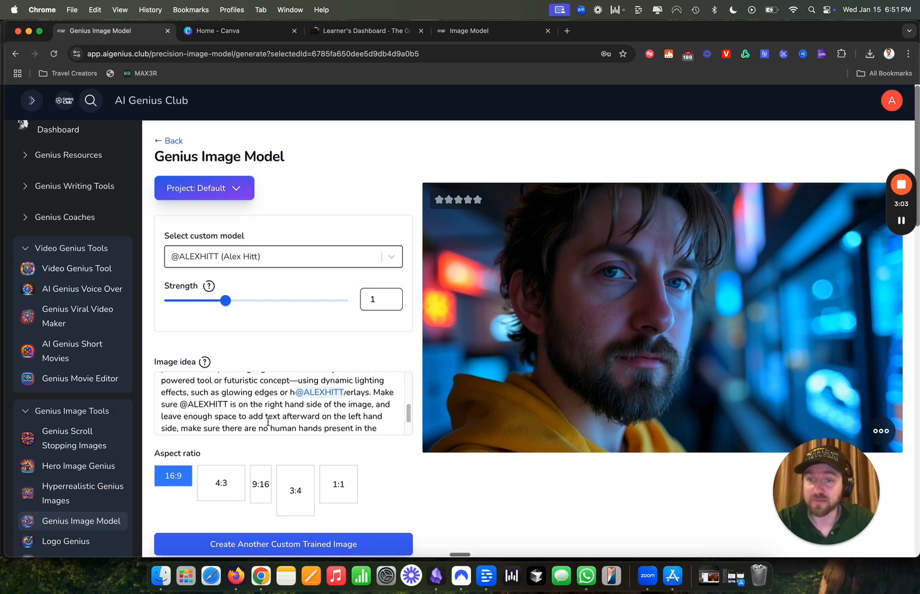
scroll(308, 421, down, 2)
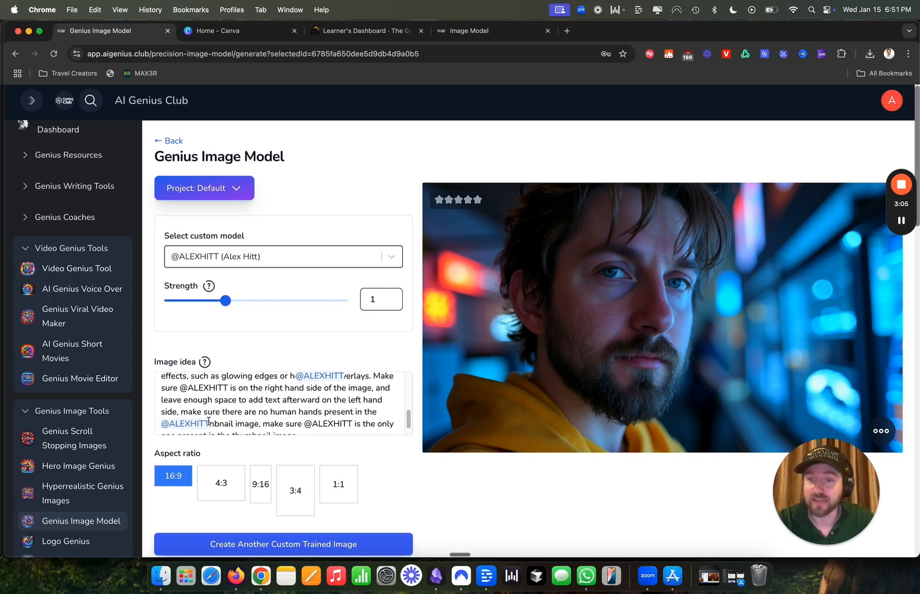
scroll(286, 416, down, 3)
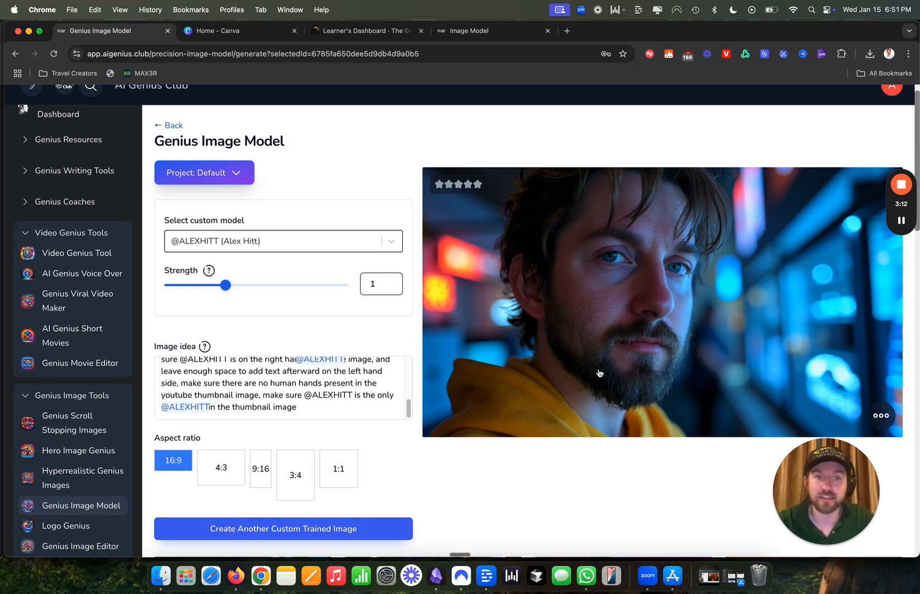
- Create another custom trained image from the existing thumbnail prompt
click(270, 530)
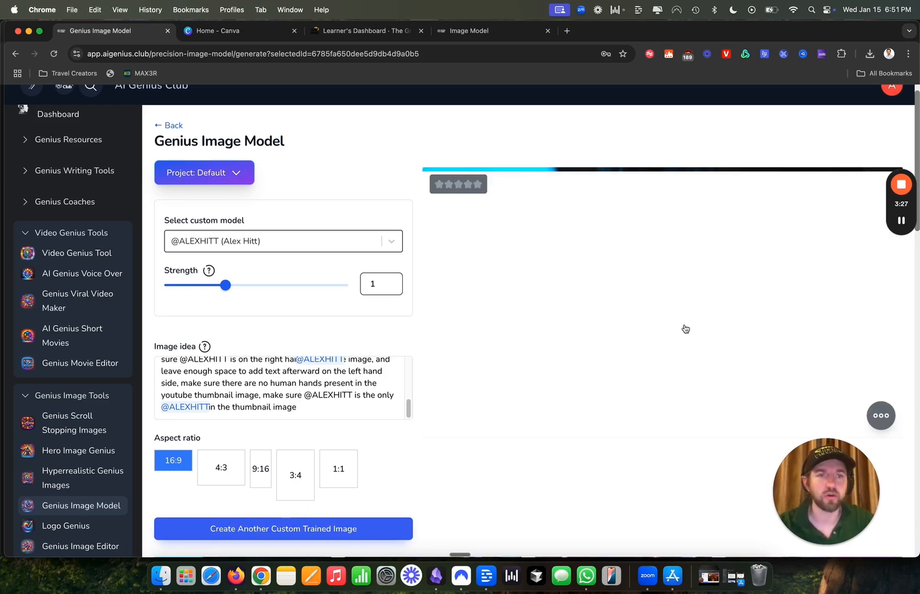
click(302, 528)
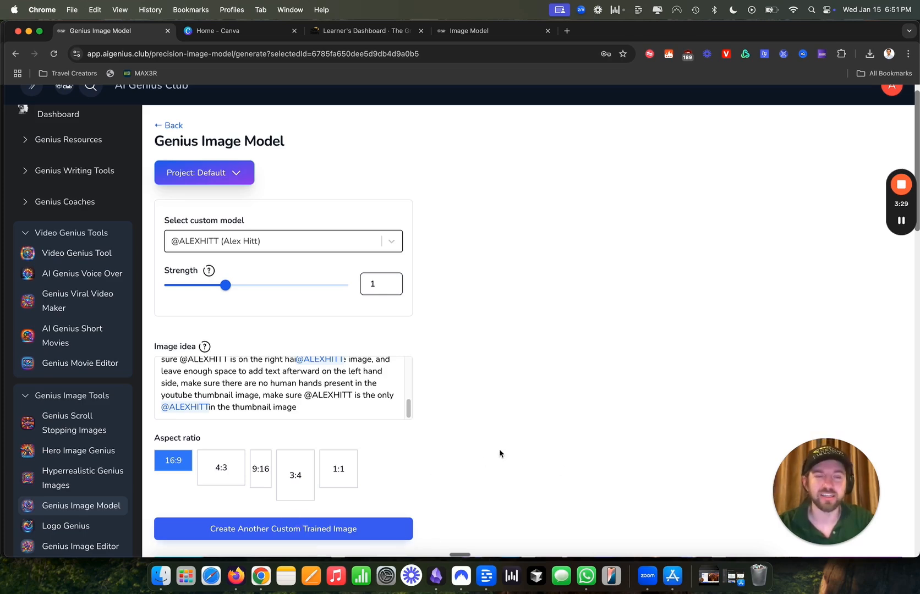
scroll(441, 462, down, 5)
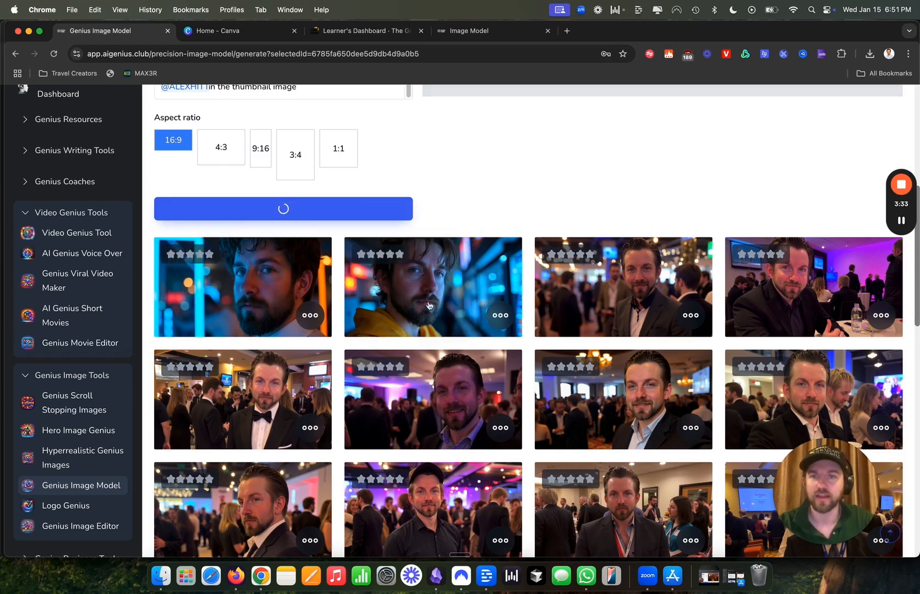
scroll(376, 309, down, 1)
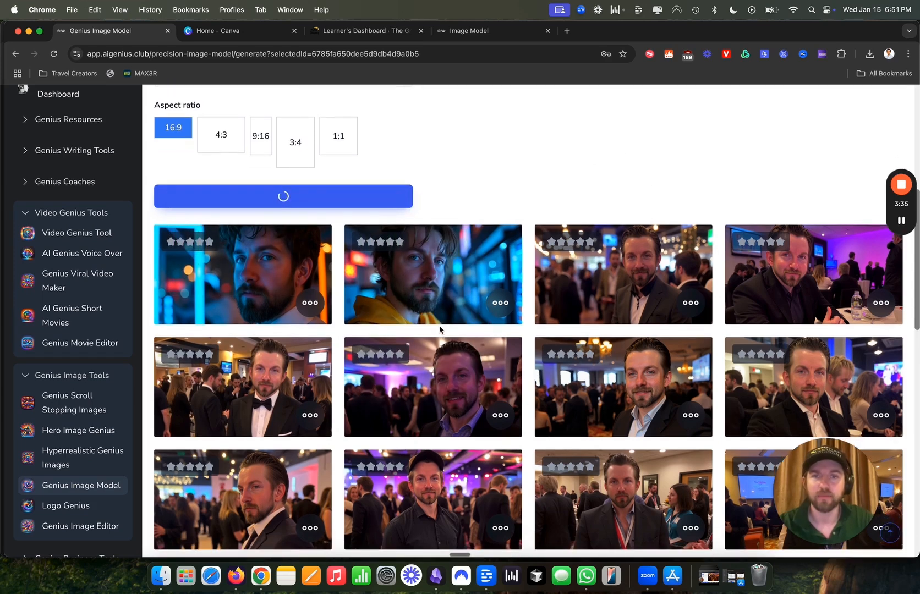
scroll(388, 300, up, 5)
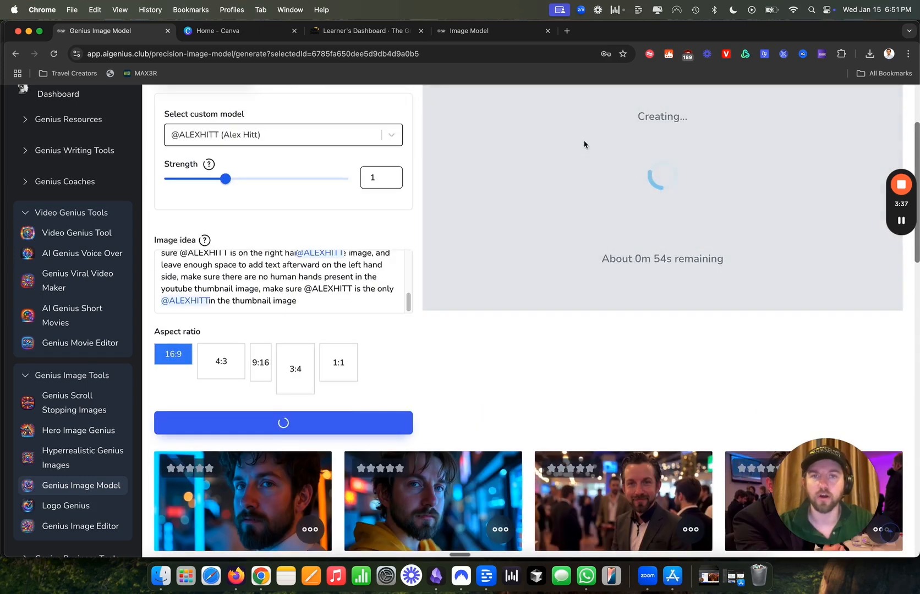
scroll(376, 349, up, 1)
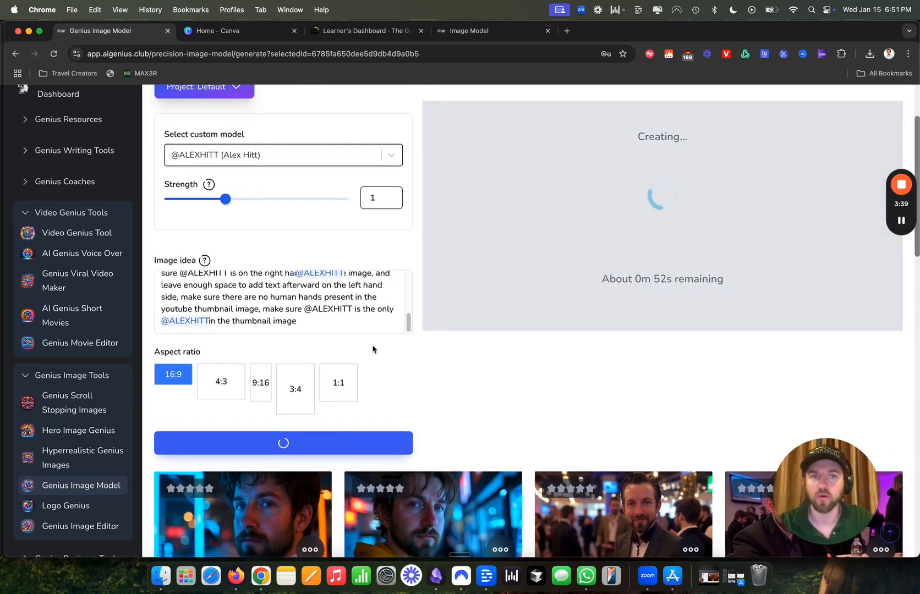
- Open the prompt of the earlier generated portrait in the yellow jacket, copy it and close the prompt window
scroll(355, 382, down, 5)
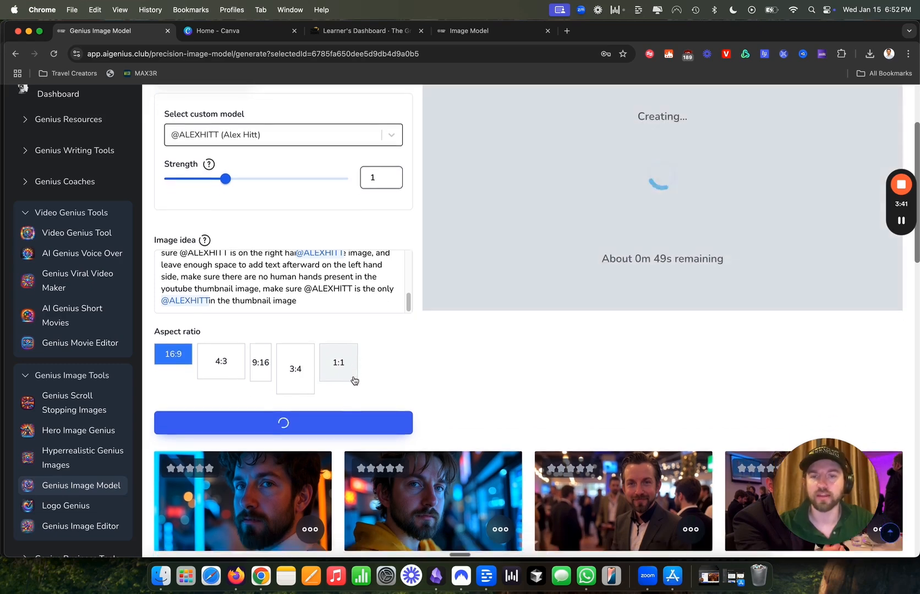
click(502, 447)
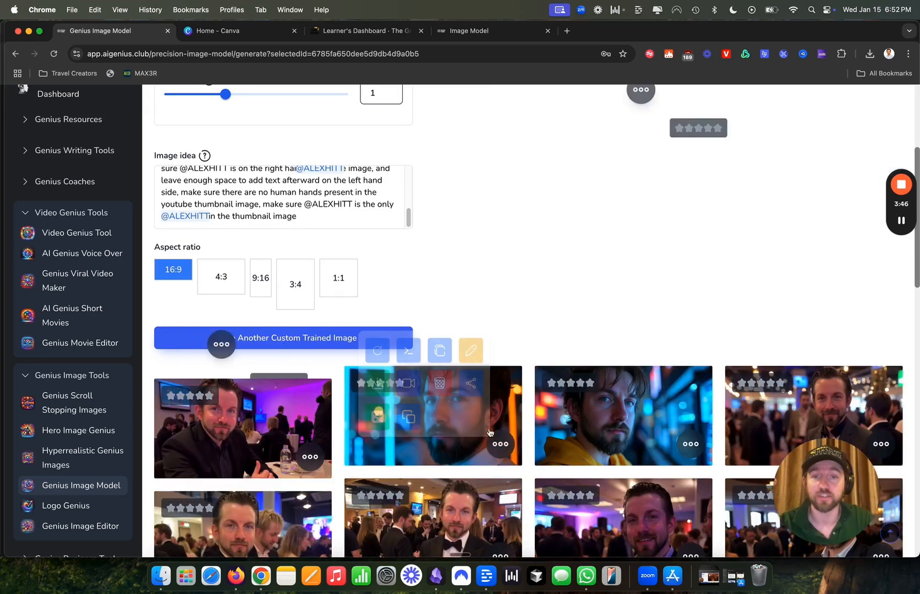
mouse_move(692, 446)
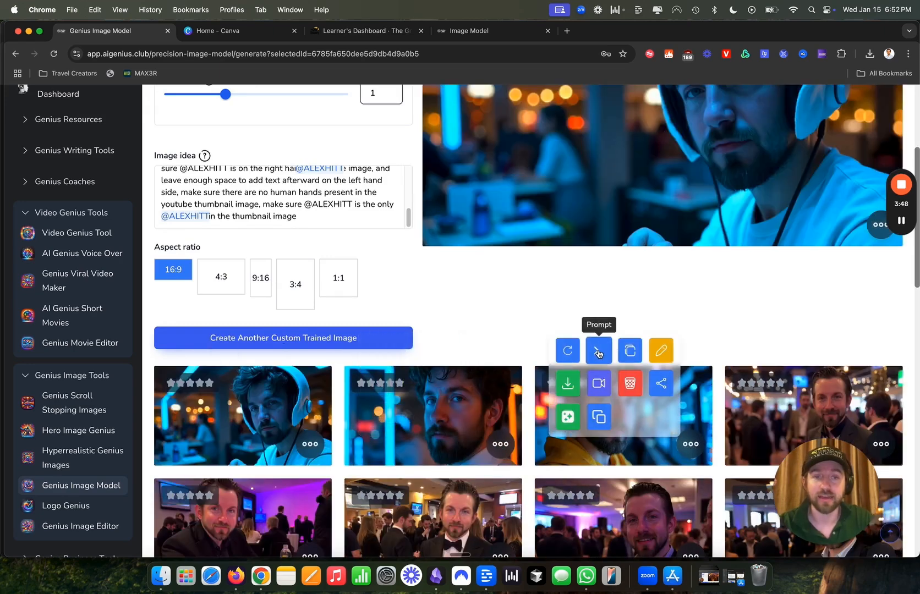
click(592, 353)
click(587, 373)
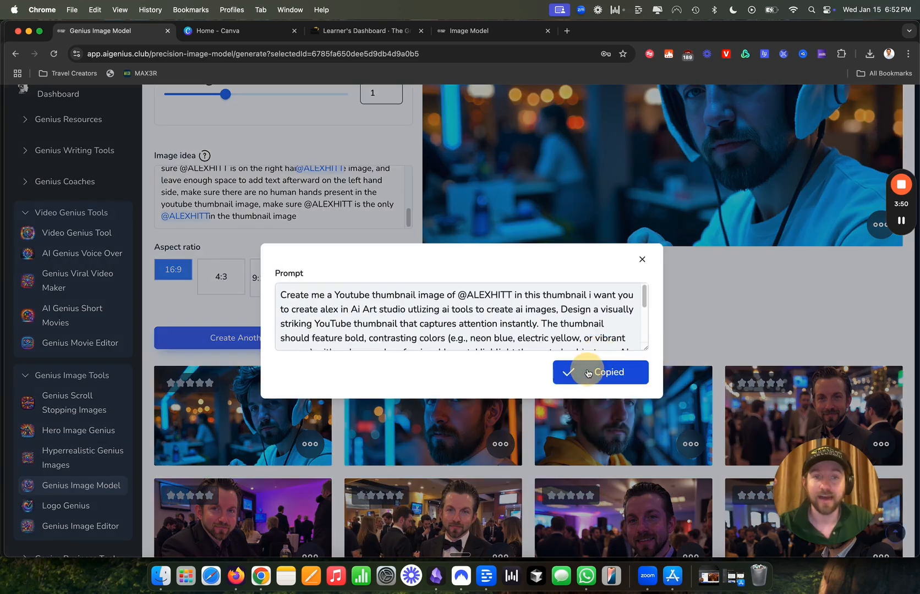
click(642, 260)
scroll(534, 331, up, 4)
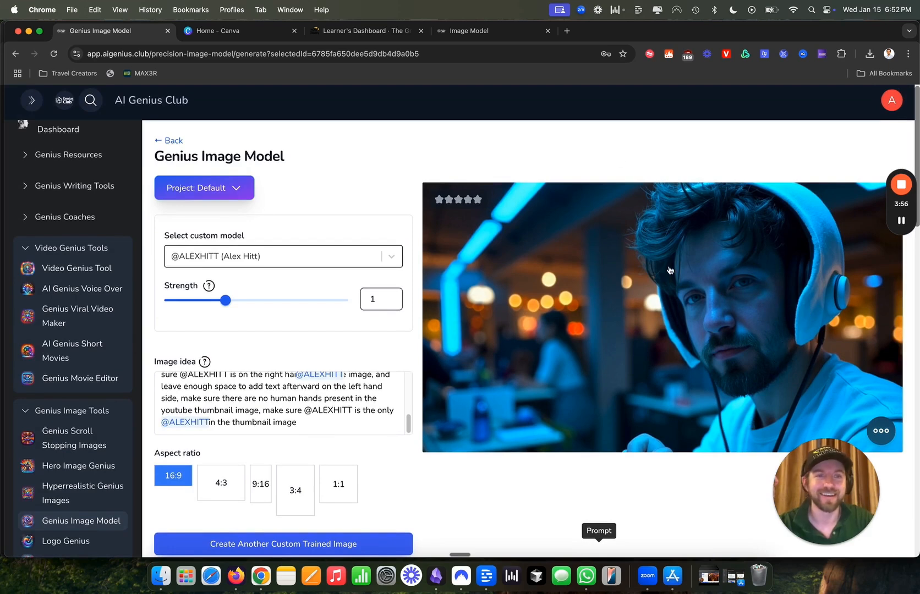
- Copy the newly generated headphone portrait image from its options
scroll(630, 304, down, 1)
click(881, 430)
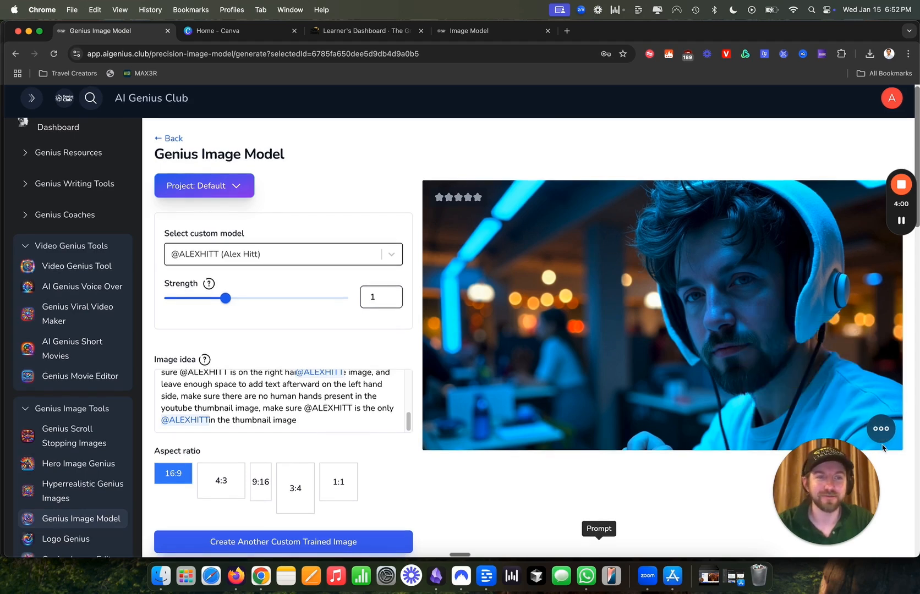
mouse_move(886, 436)
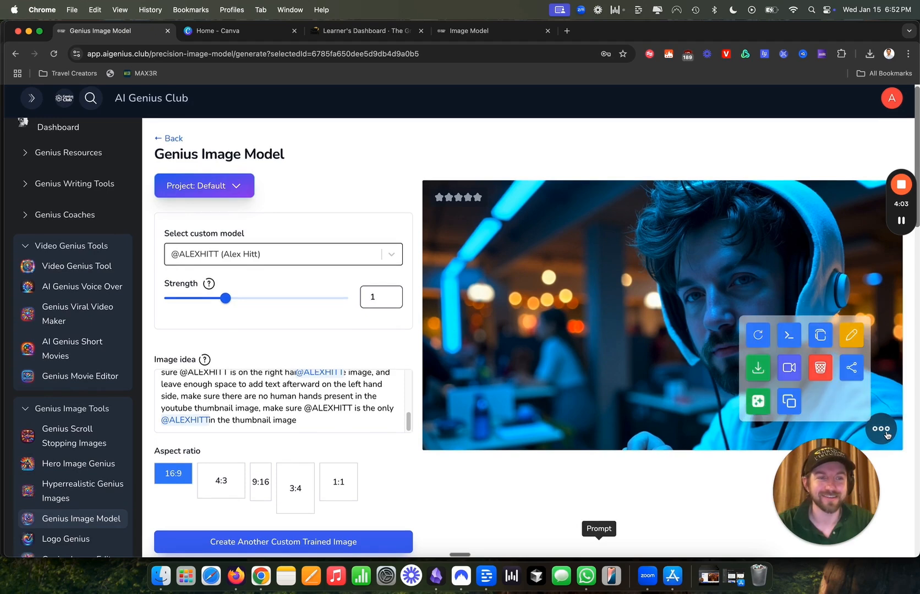
click(820, 334)
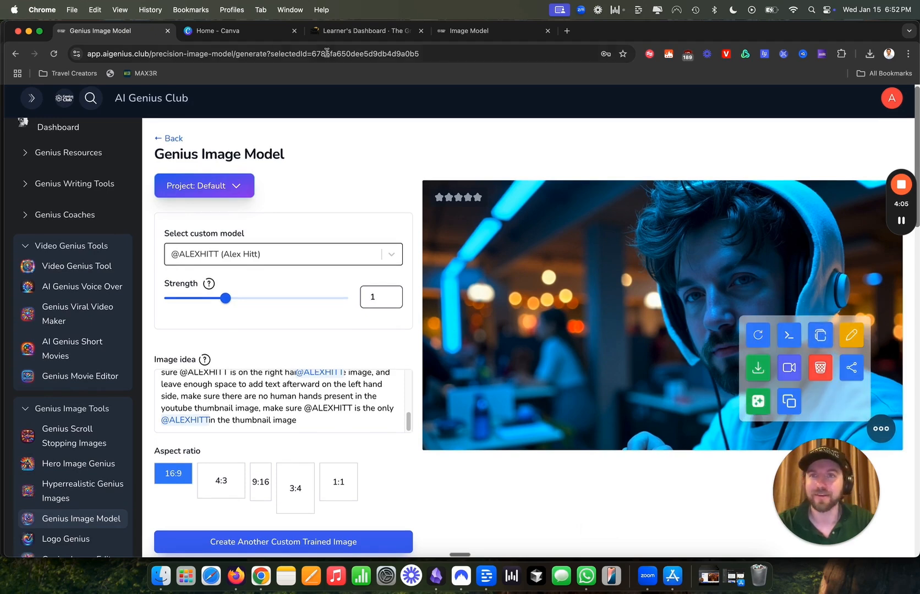
- Switch to Canva, open the TGD YouTube Thumbnails design and duplicate its AI YouTube Thumbnail page
click(211, 30)
click(220, 341)
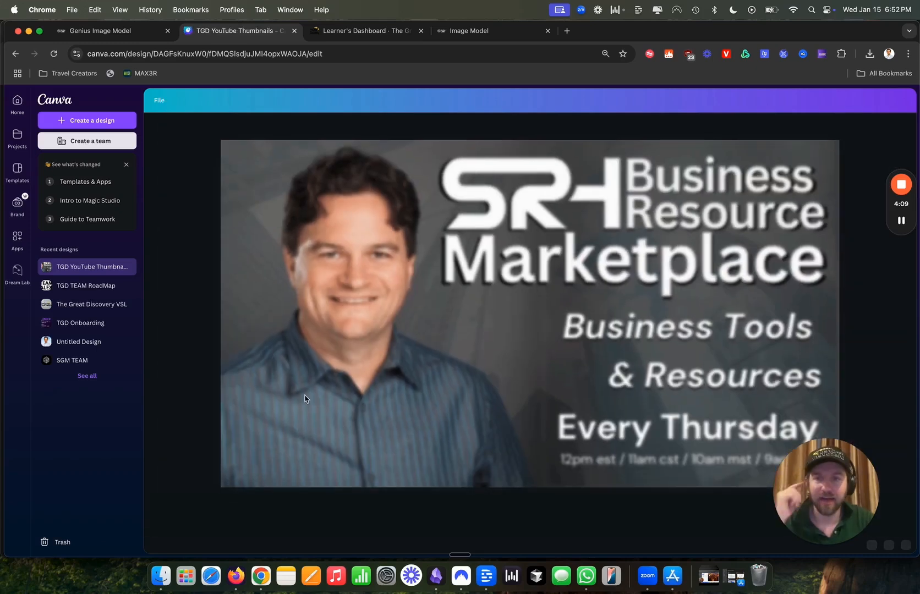
click(242, 527)
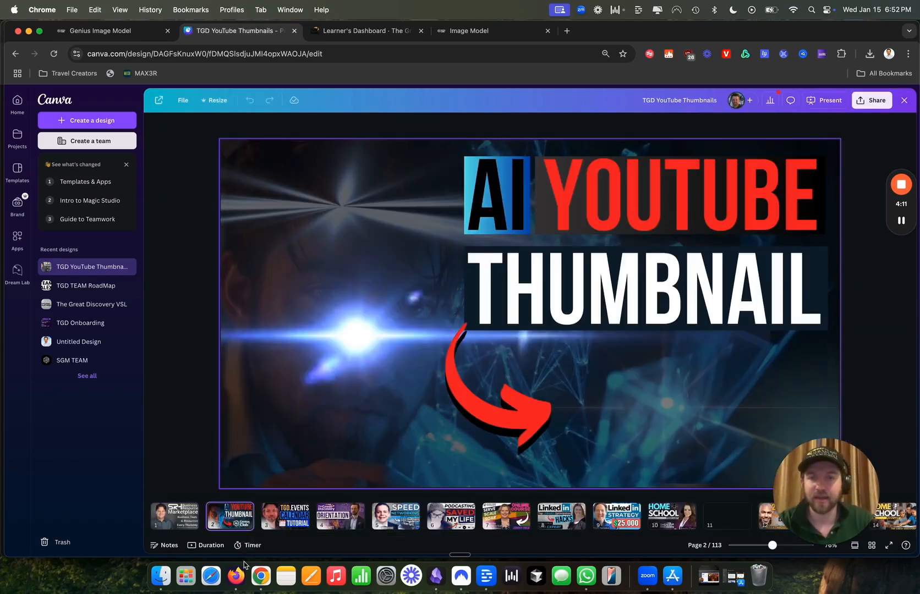
right_click(246, 515)
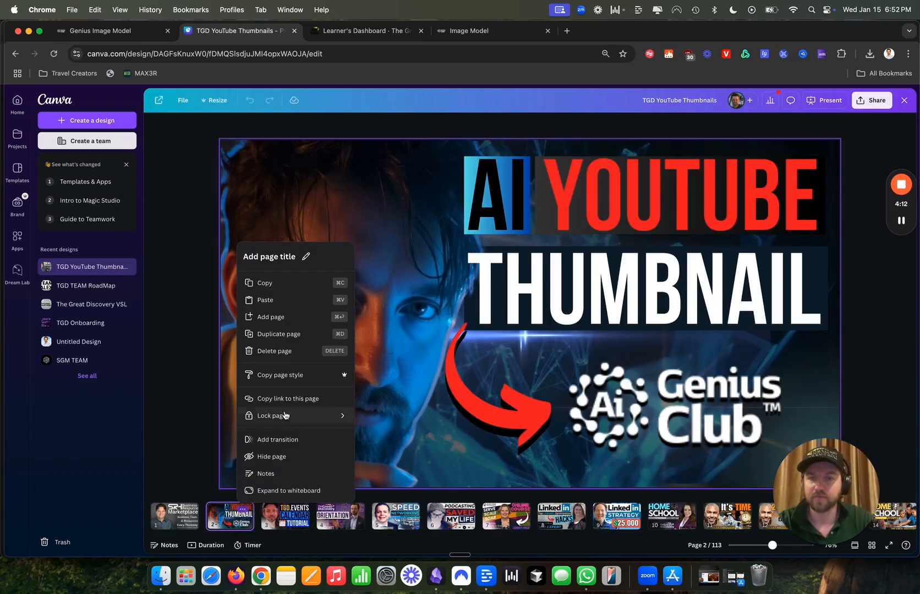
click(286, 334)
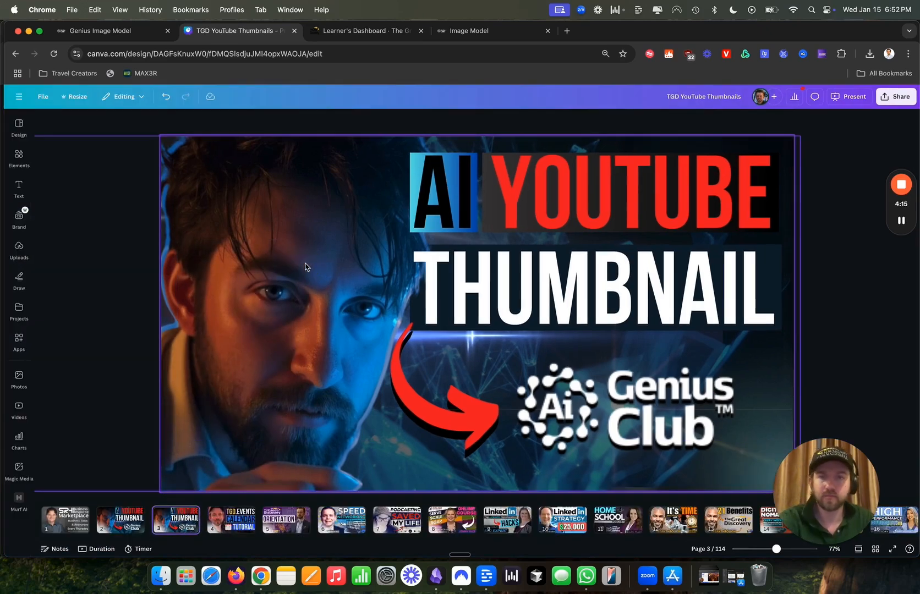
- Delete the old portrait and the dark background layers from the duplicated page, keeping the title, arrow and logo
key(Delete)
click(285, 279)
key(super+z)
click(267, 365)
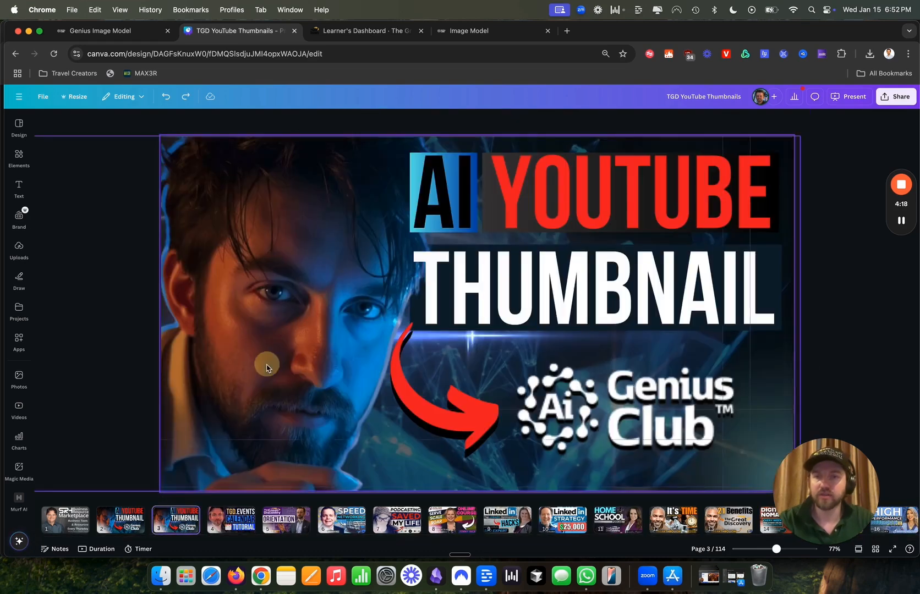
key(Delete)
click(262, 363)
key(Delete)
click(263, 364)
key(Delete)
click(263, 364)
key(Delete)
click(263, 364)
key(Delete)
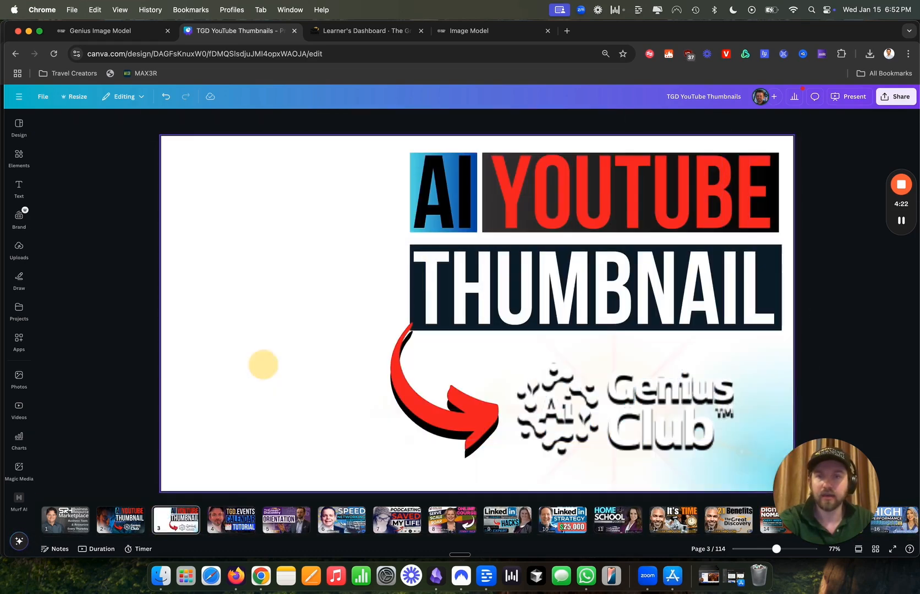
- Paste the copied headphone portrait onto the page and move it aside to the page's right edge
click(263, 364)
key(cmd+v)
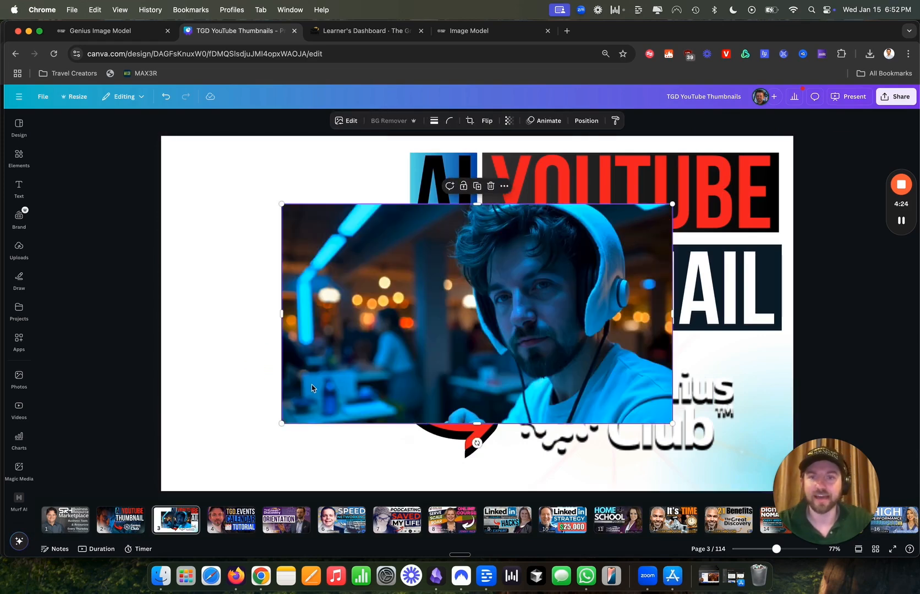
drag(450, 378, 330, 318)
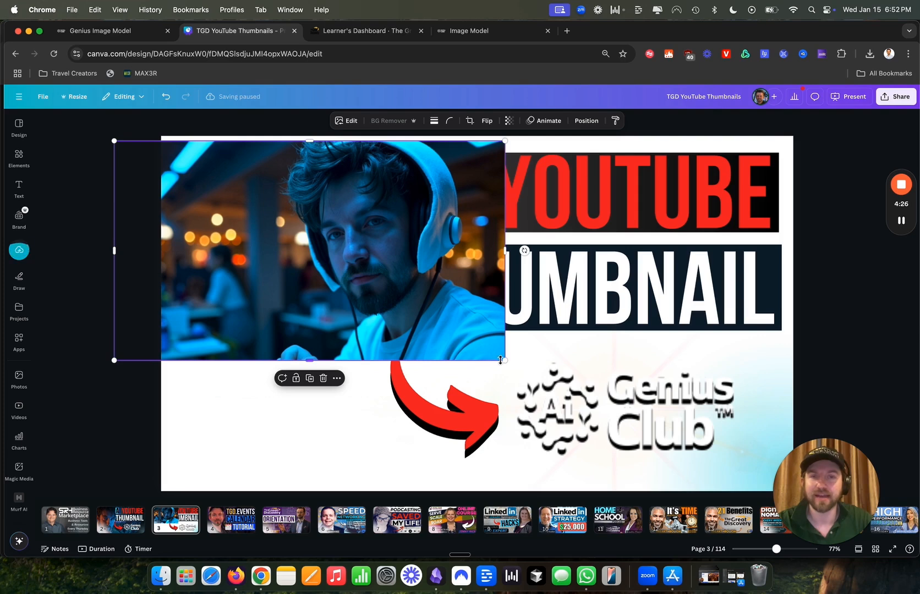
drag(430, 324, 880, 382)
drag(667, 341, 897, 228)
- Move the title block and the Genius Club logo to the left side of the page
drag(280, 168, 404, 404)
drag(332, 422, 237, 426)
drag(448, 421, 353, 428)
- Move the red arrow to the right of the Genius Club logo and flip it horizontally
click(231, 407)
drag(231, 407, 544, 415)
click(465, 121)
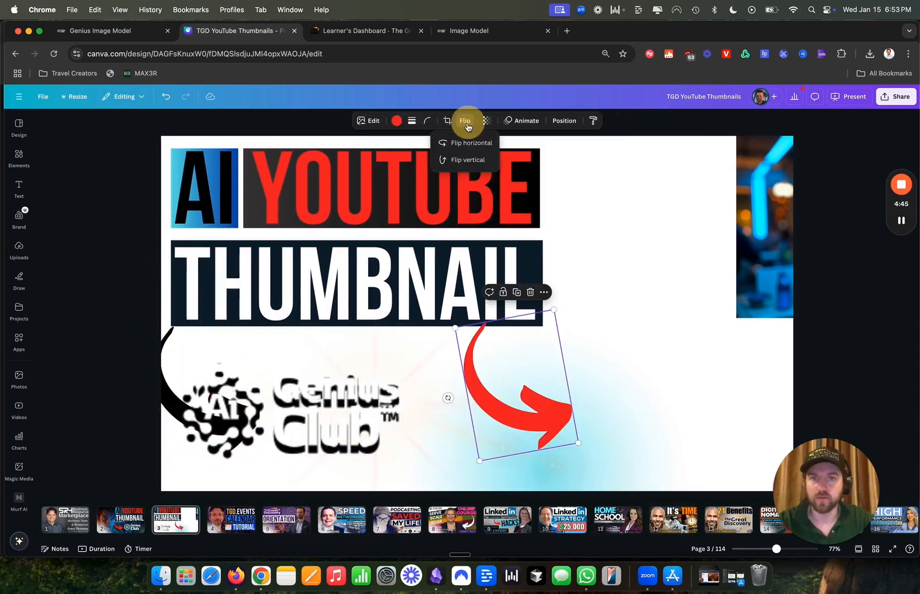
click(468, 154)
click(468, 144)
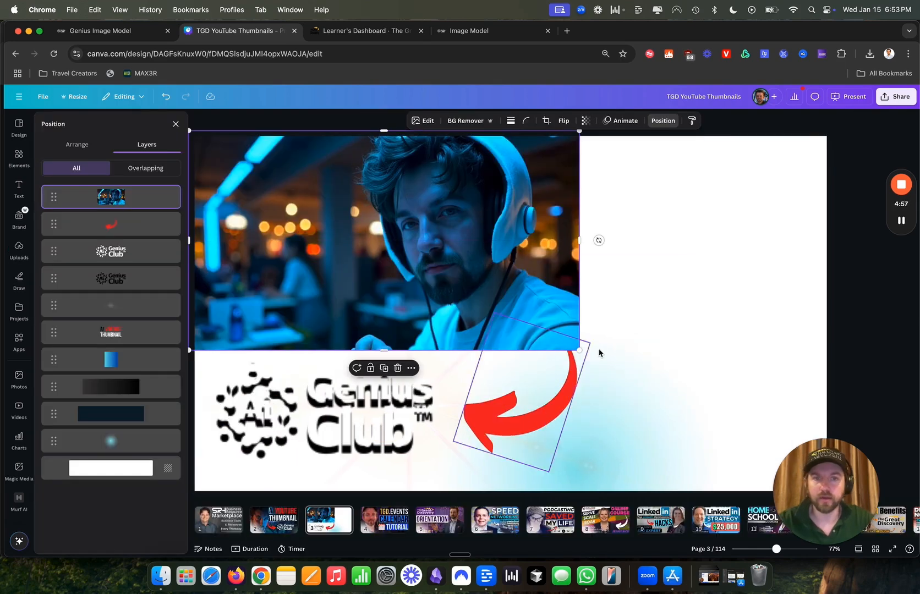
- Enlarge the portrait behind the title, arrow and logo layers and position it with the face beside the text
drag(574, 348, 664, 417)
drag(106, 426, 108, 429)
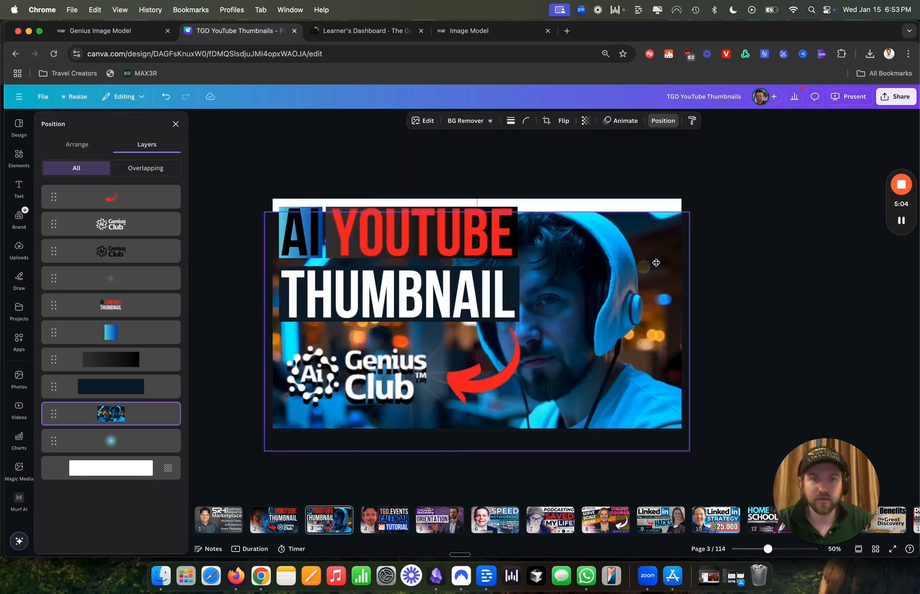
drag(629, 274, 680, 261)
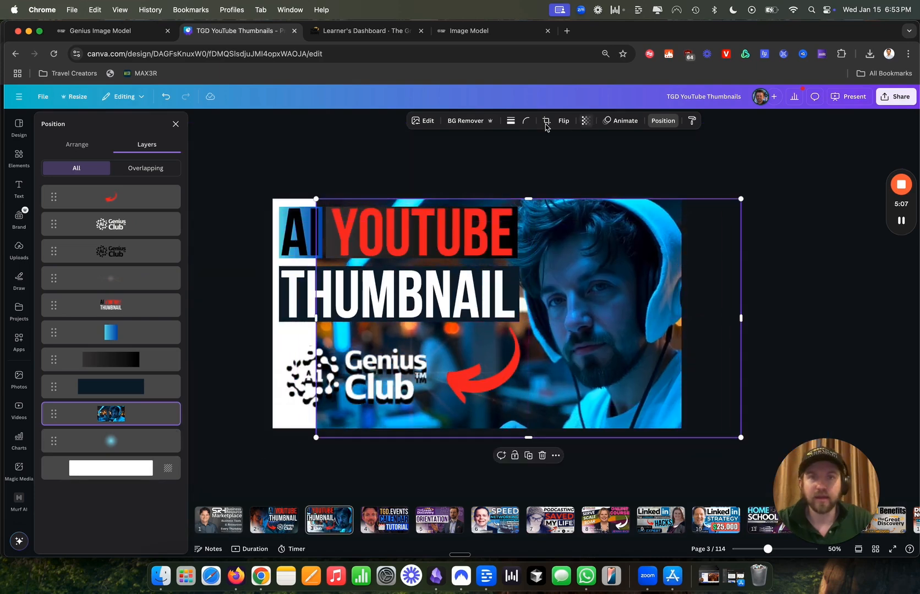
- Expand the portrait freeform to fill the blank strip on the page's left, using the second generated result
click(416, 121)
click(178, 201)
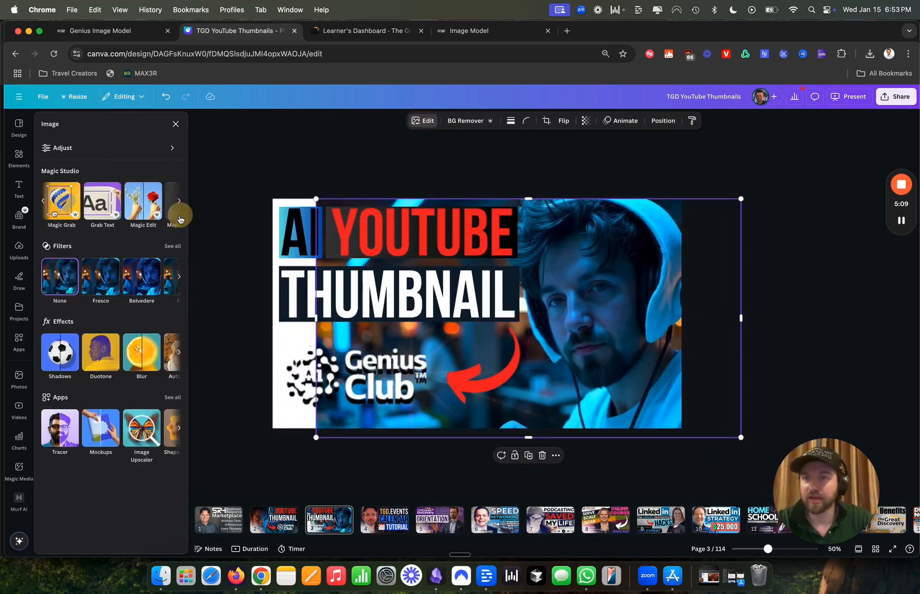
click(167, 214)
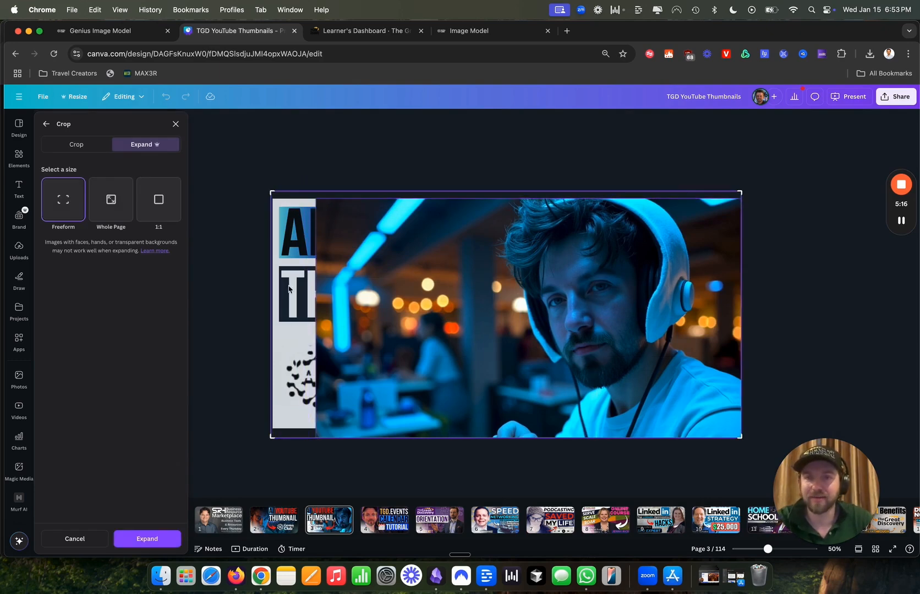
click(160, 538)
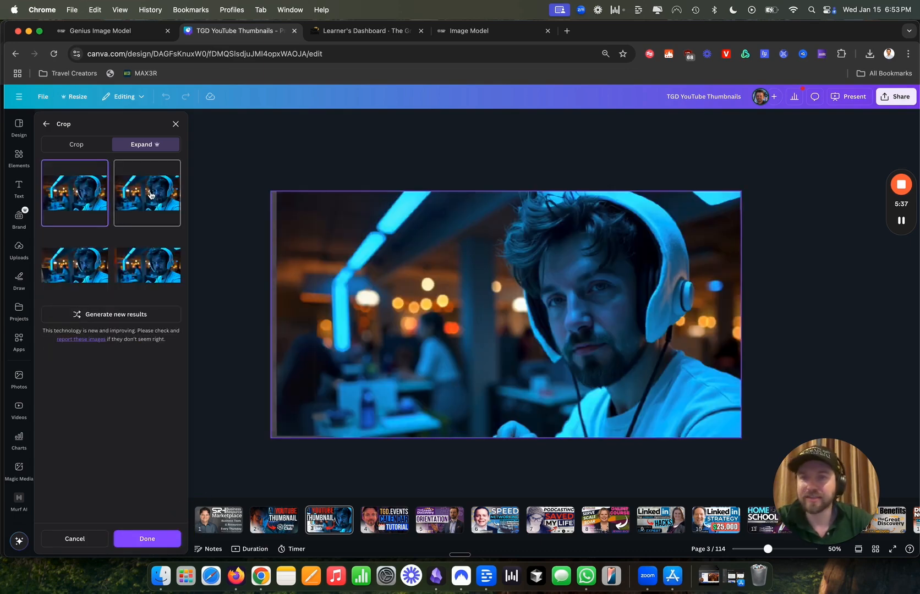
click(151, 194)
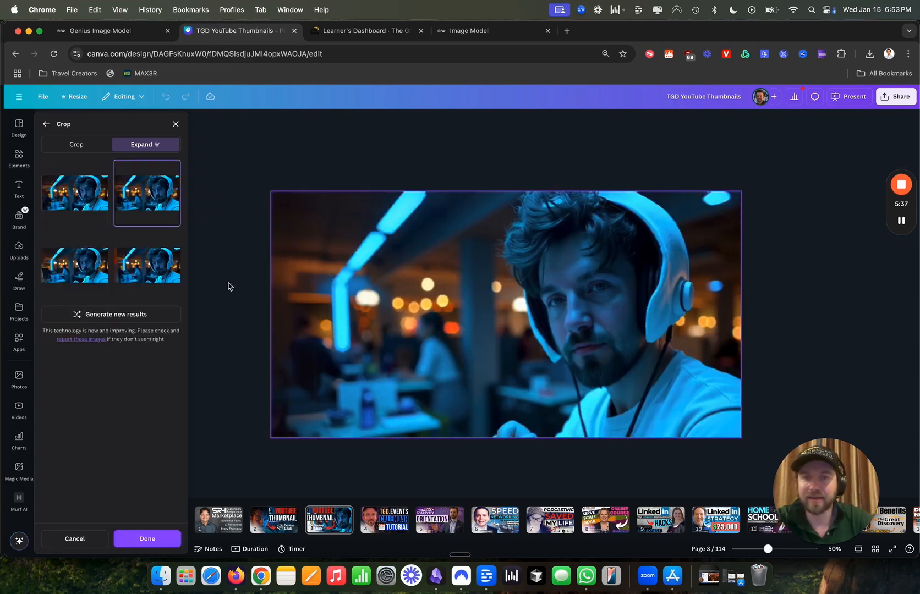
click(163, 538)
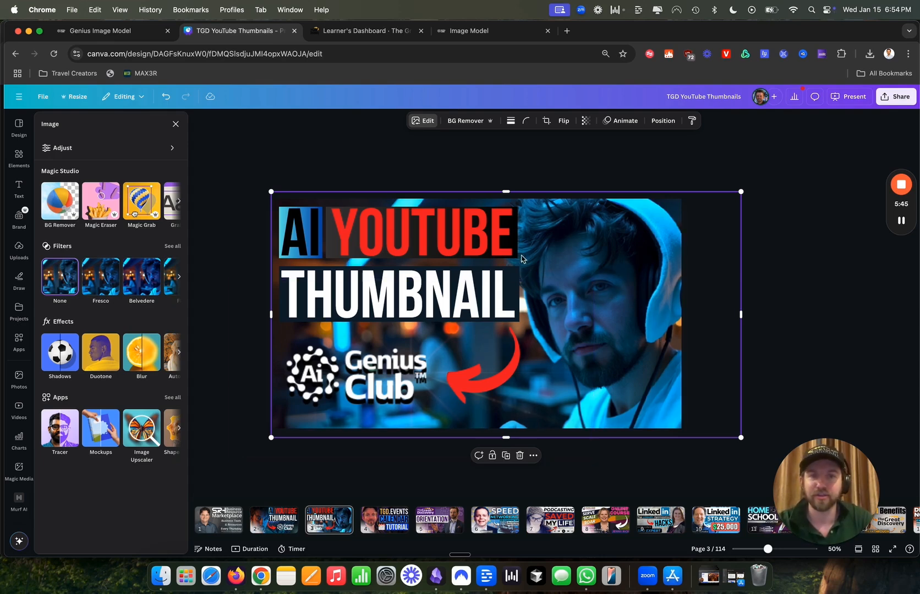
- Remove the background from a copy of the portrait and align it over the original, in front of the title
click(593, 280)
drag(593, 279, 596, 306)
click(463, 122)
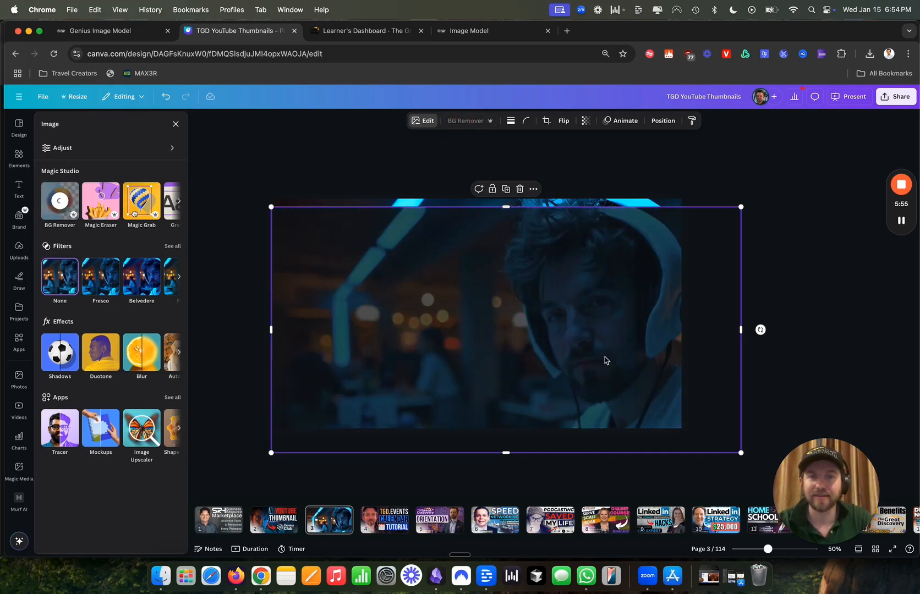
drag(604, 358, 605, 343)
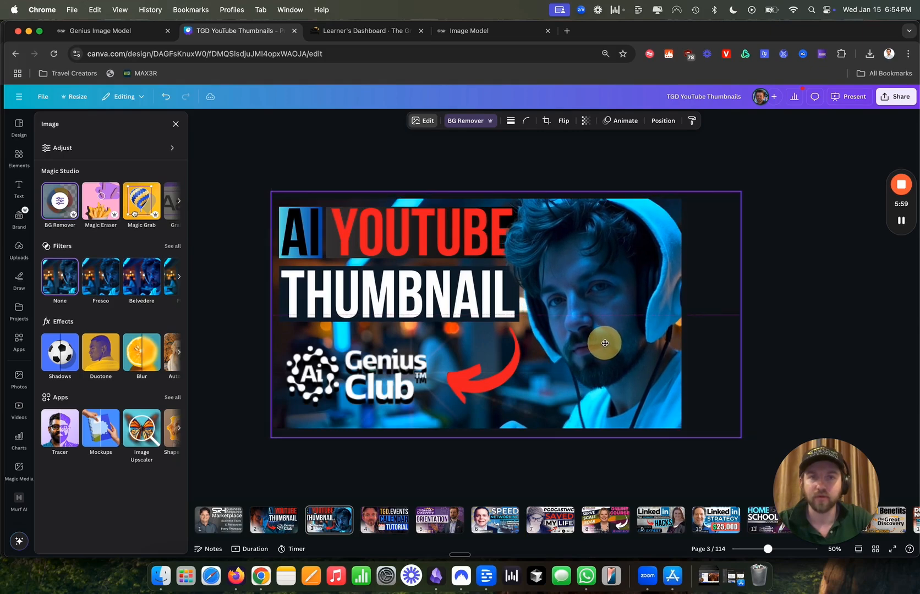
- Shift the Genius Club logo to the right, closer to the red arrow
click(401, 383)
click(218, 381)
drag(236, 364, 377, 392)
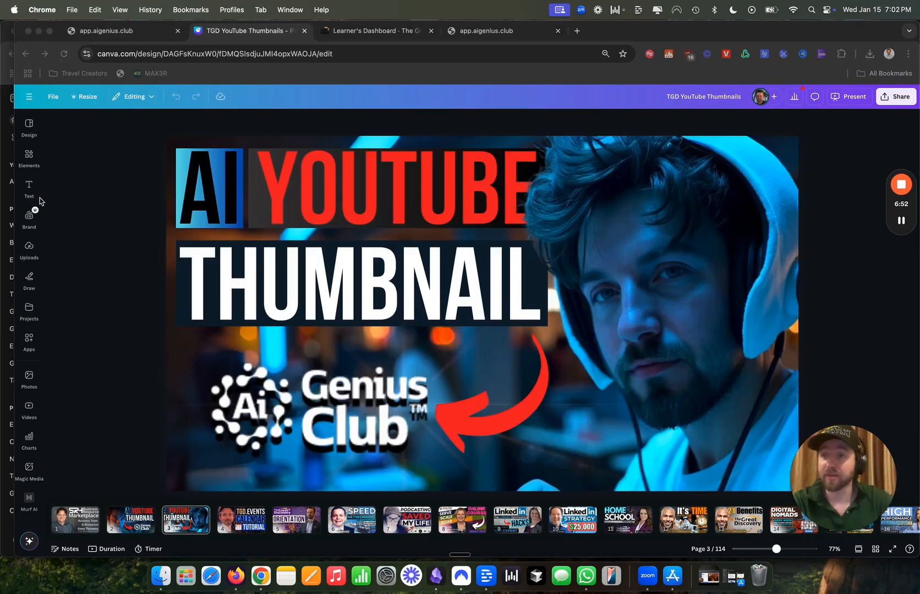
- Search the elements for "glow" and add a light flare near the thumbnail's lower-left corner
click(29, 156)
click(64, 124)
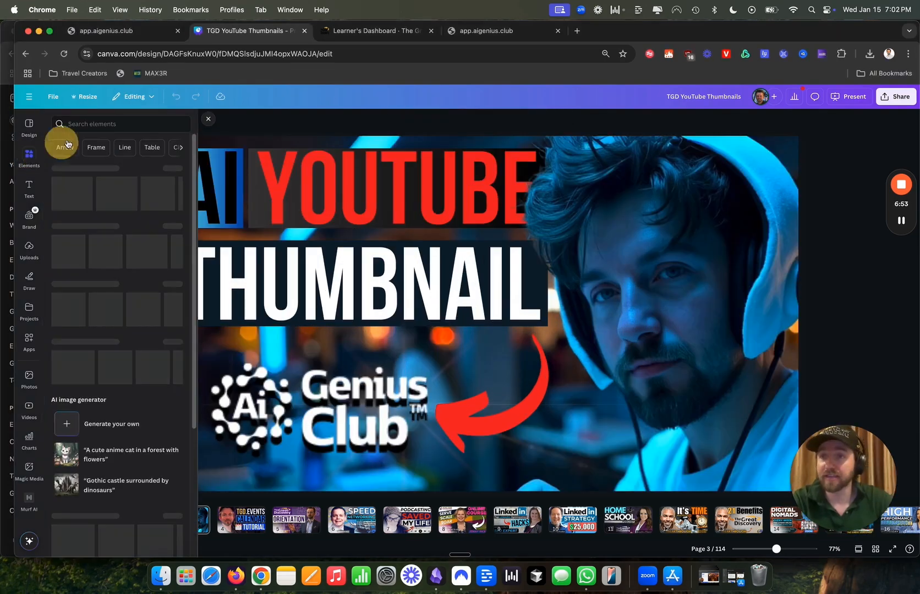
text(glow)
key(Return)
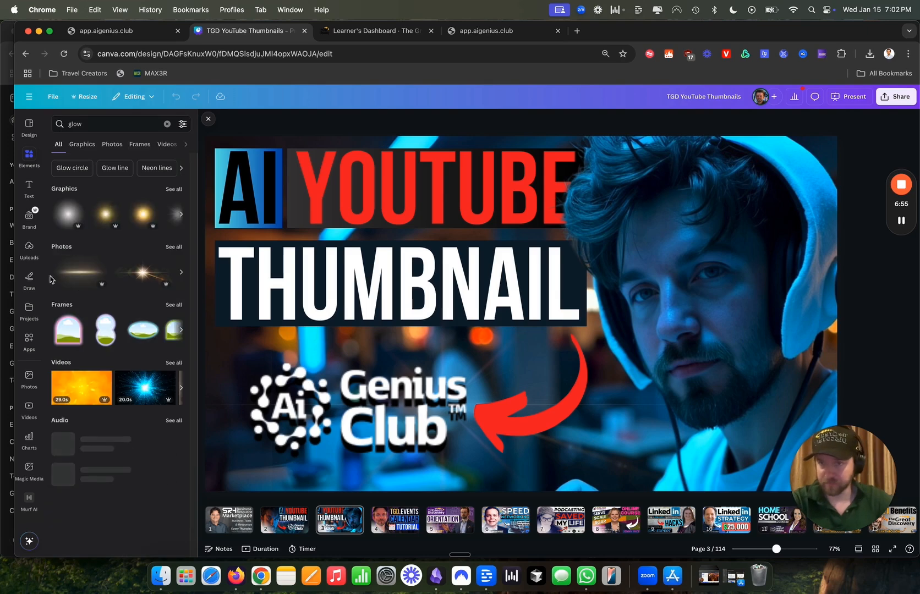
click(158, 293)
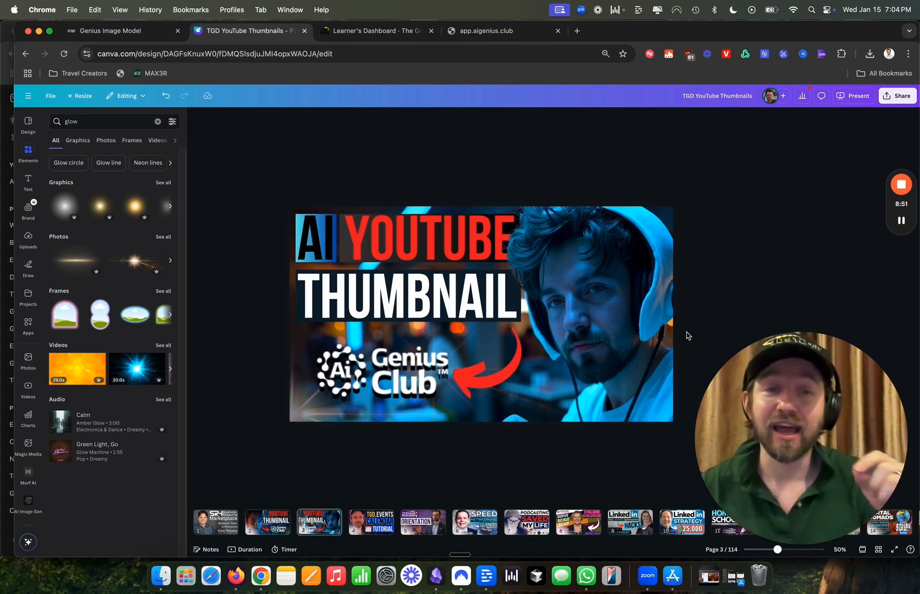
- Switch back to the Genius Image Model page in AI Genius Club and look over its generation form
click(126, 32)
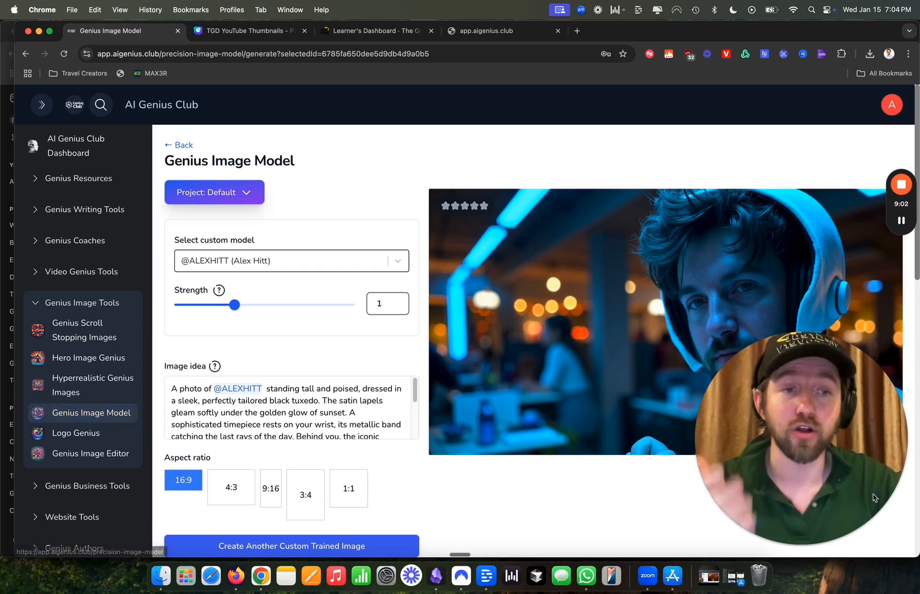
scroll(427, 478, down, 5)
click(325, 426)
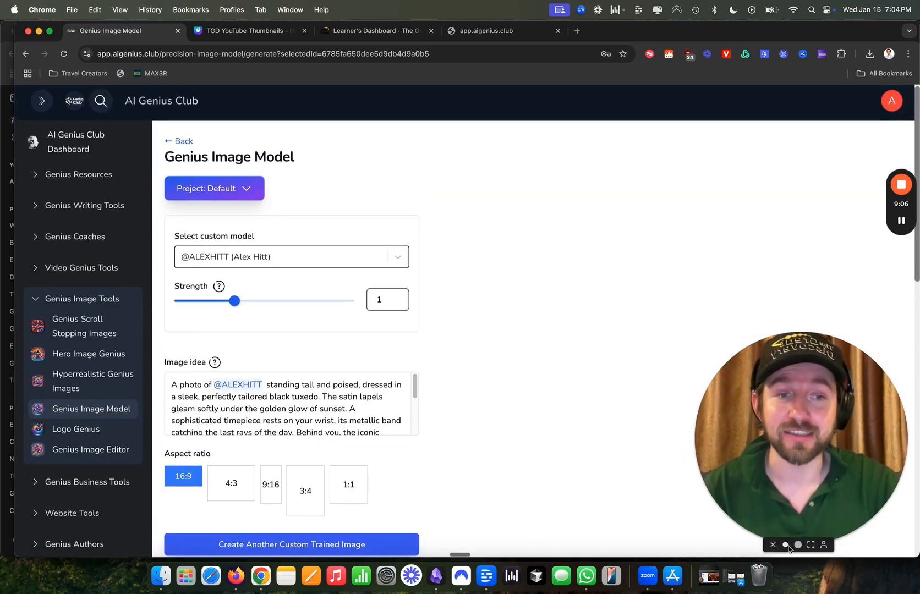
click(785, 545)
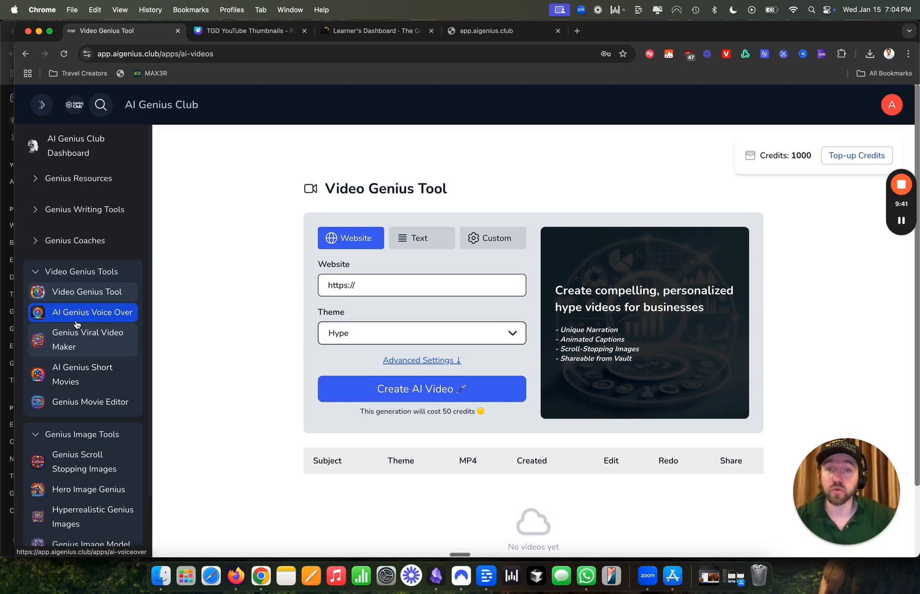
- Look through the Website, Text and Custom source modes of the Video Genius Tool, ending on Custom
click(391, 287)
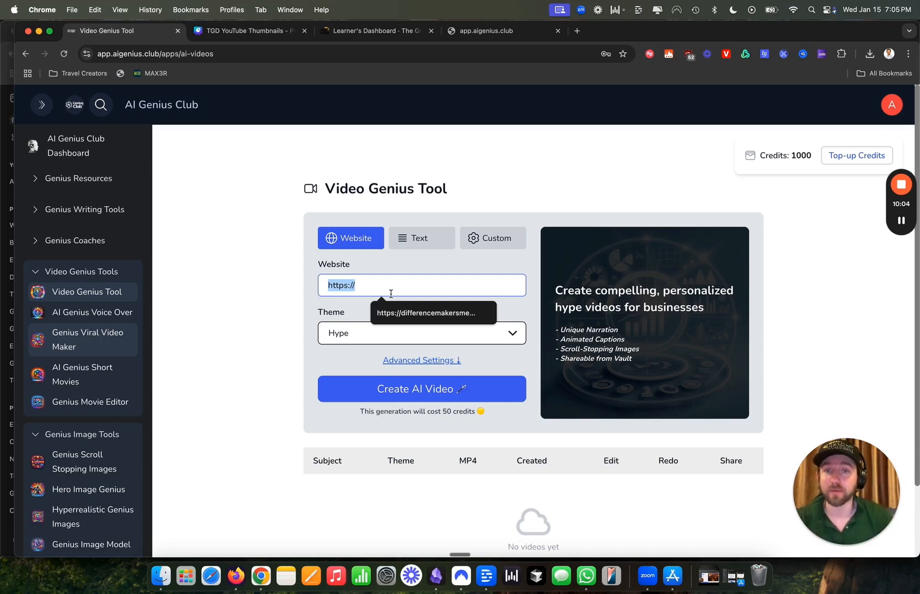
click(418, 239)
click(338, 290)
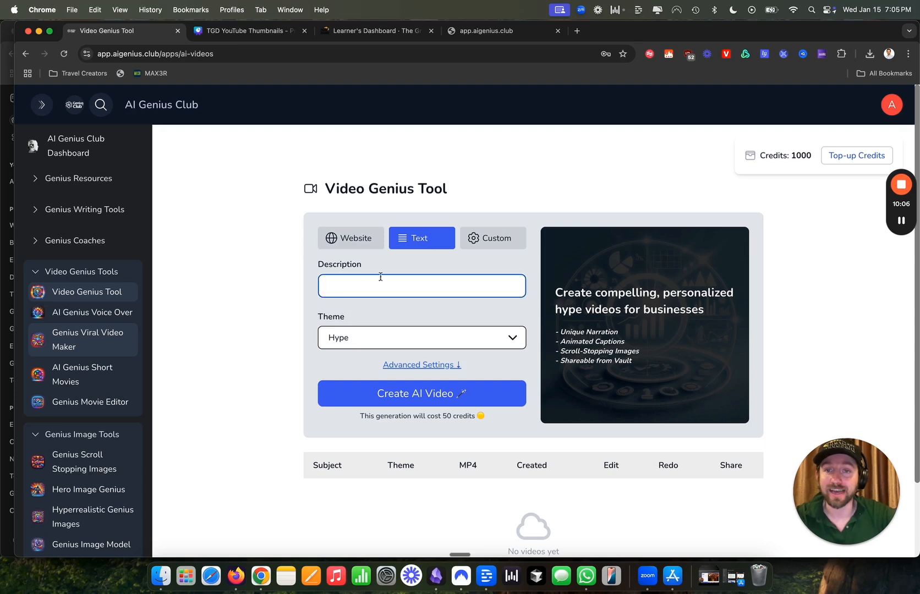
click(487, 238)
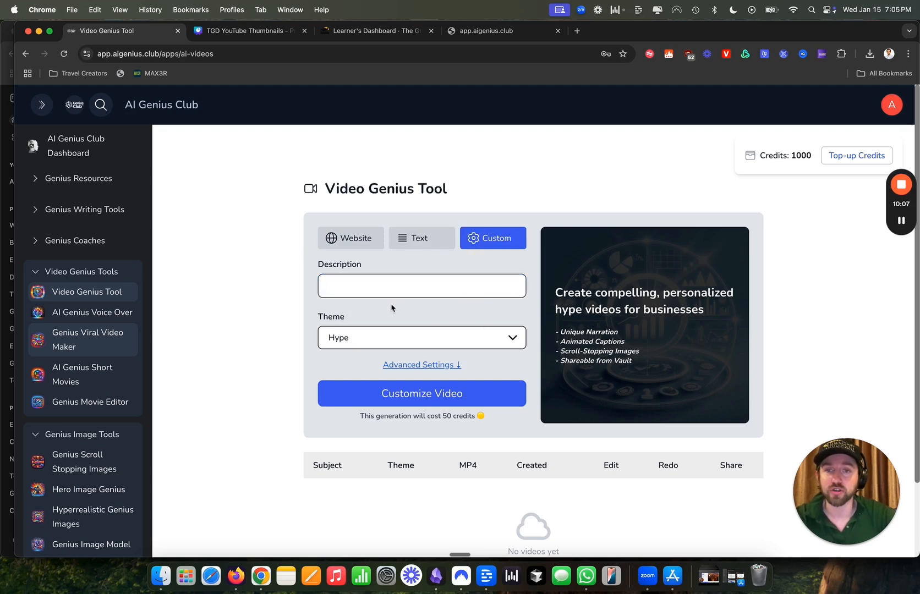
- Expand the video's advanced settings and review the available voice and music choices
click(433, 366)
scroll(480, 434, down, 5)
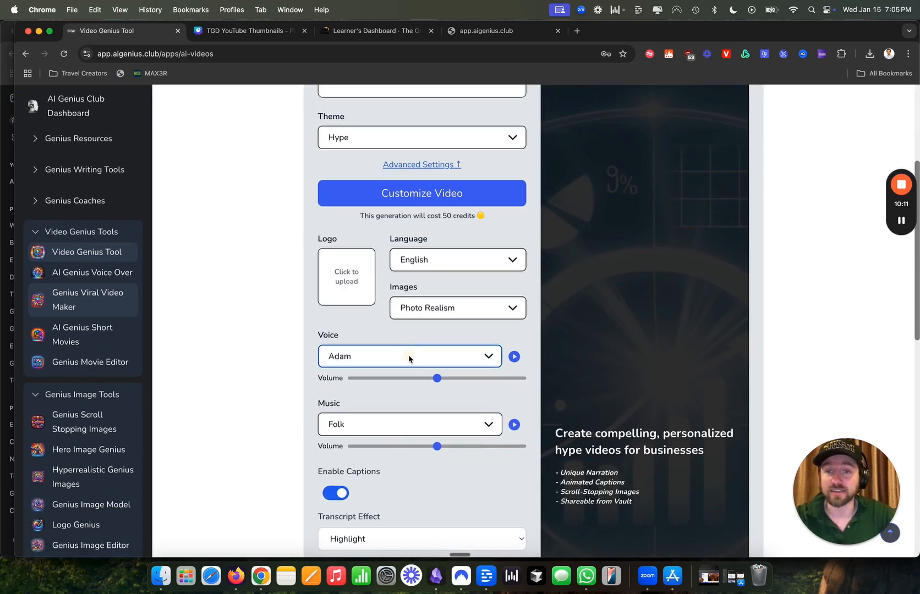
click(409, 358)
scroll(406, 395, down, 7)
click(267, 327)
scroll(416, 421, down, 3)
click(379, 325)
click(253, 320)
- Review the choices offered for the captions' transcript effect, transcript placement and font family
scroll(330, 401, down, 3)
click(395, 330)
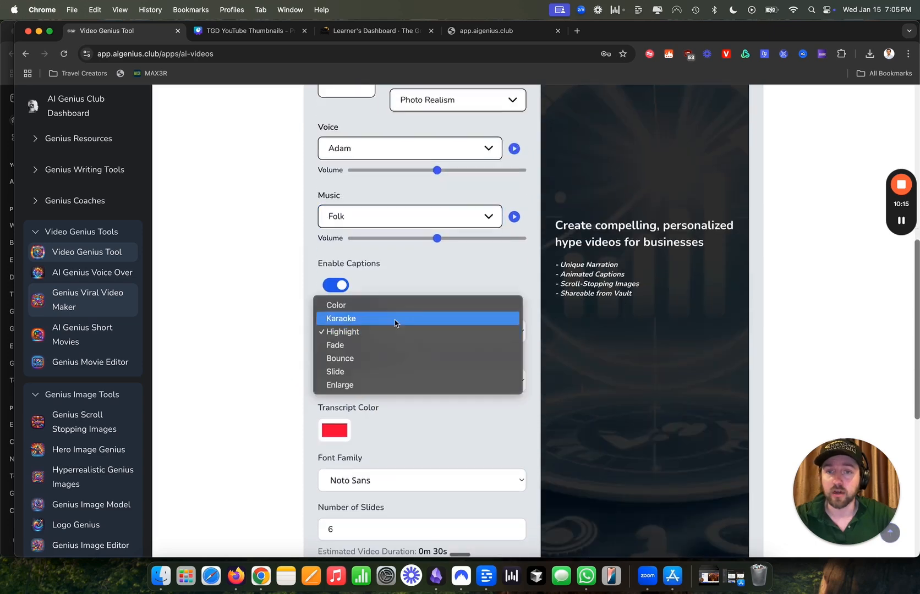
click(248, 299)
scroll(277, 334, down, 3)
click(397, 282)
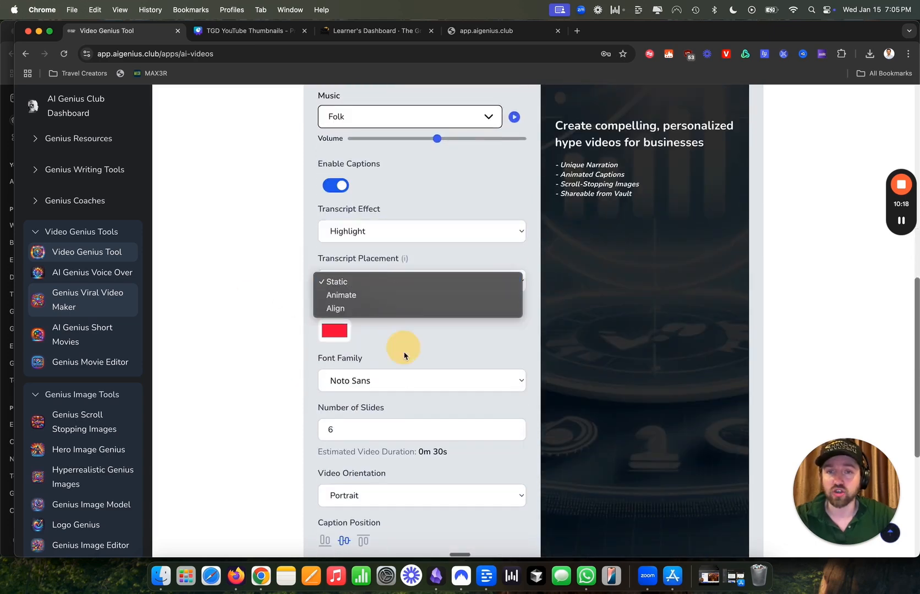
click(259, 286)
scroll(361, 306, down, 3)
click(358, 281)
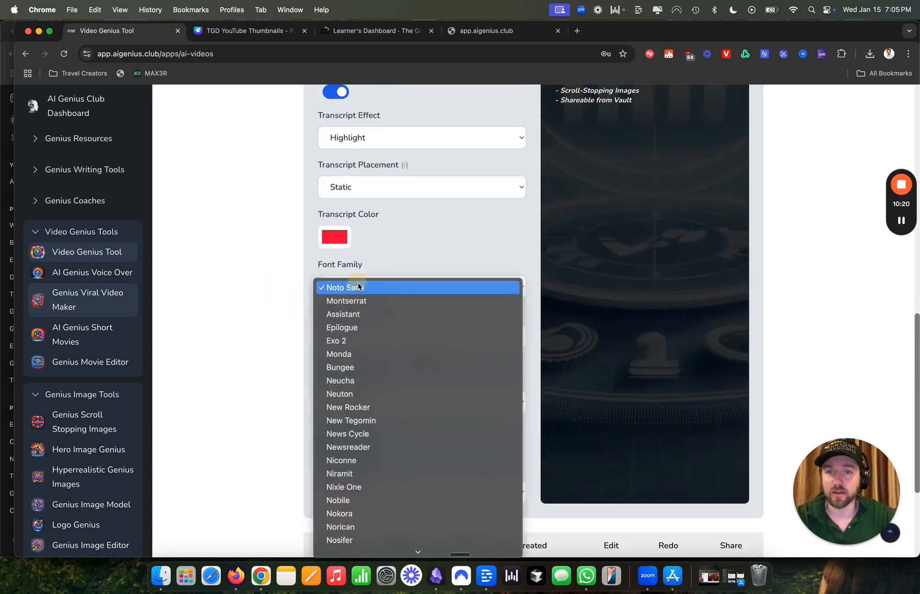
scroll(390, 473, up, 10)
scroll(385, 452, down, 2)
click(290, 383)
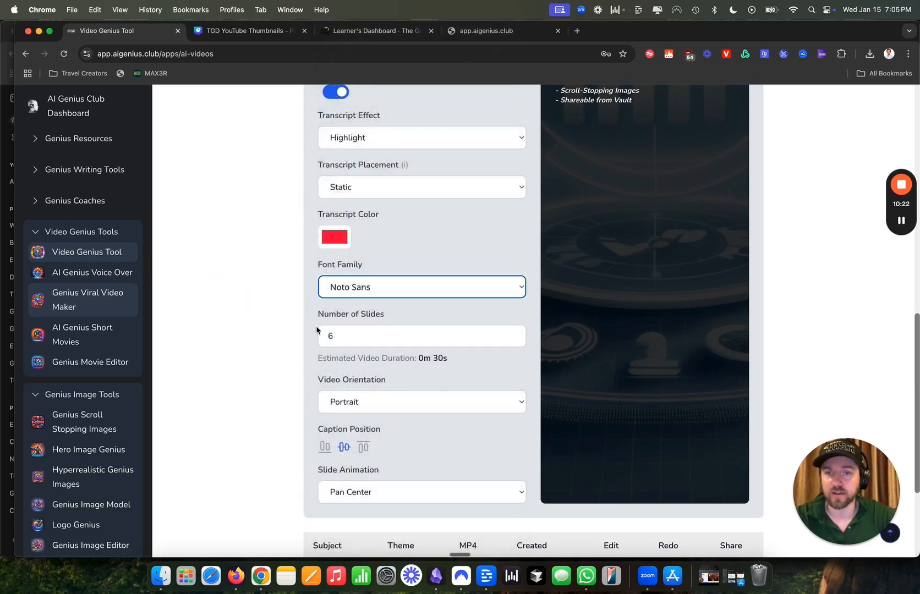
- Set the number of slides to 20 and the caption position to top, and check the orientation and slide animation choices
scroll(520, 308, down, 1)
click(514, 312)
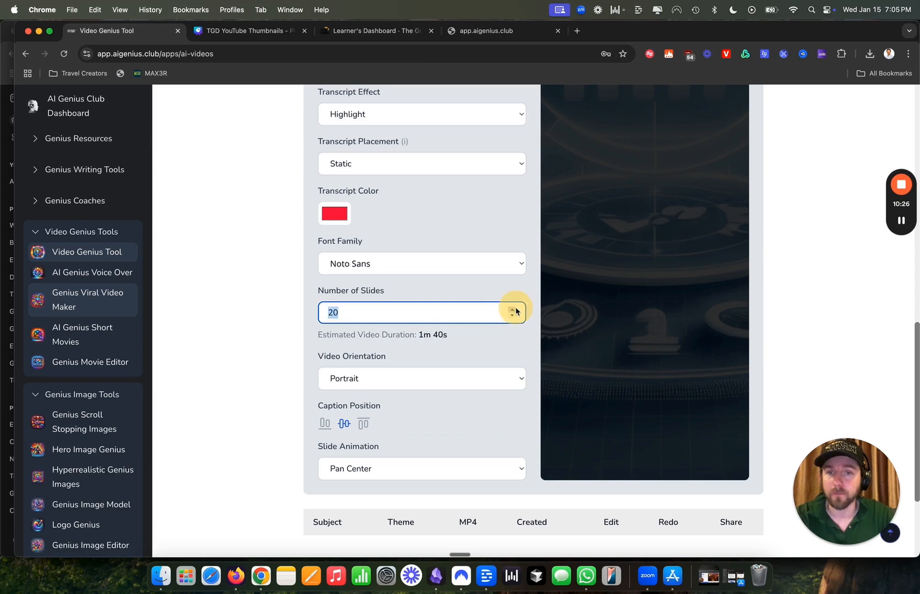
click(353, 378)
click(350, 429)
click(356, 425)
click(372, 469)
click(330, 460)
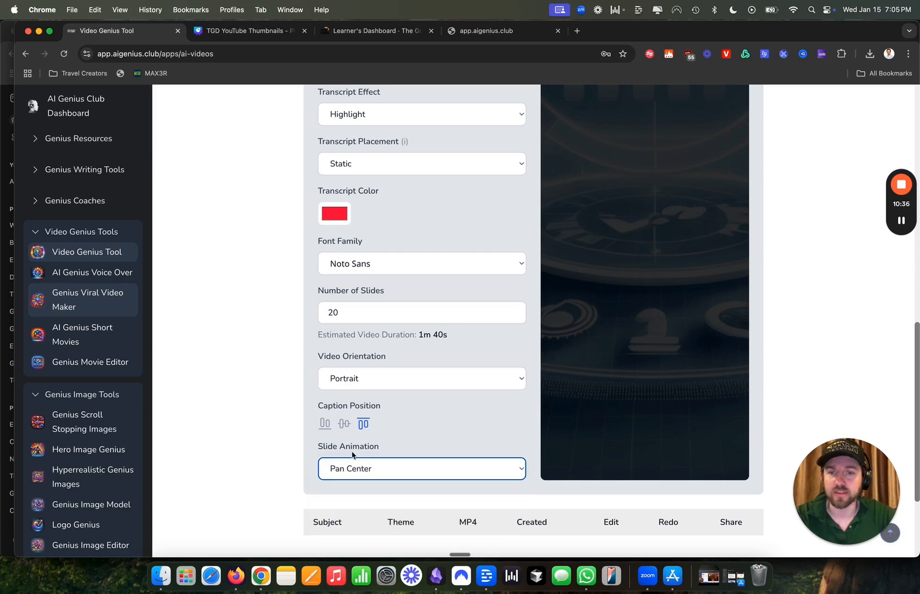
- Check the list of created videos, the credit balance with its top-up option, and the cost of one generation
scroll(352, 454, down, 5)
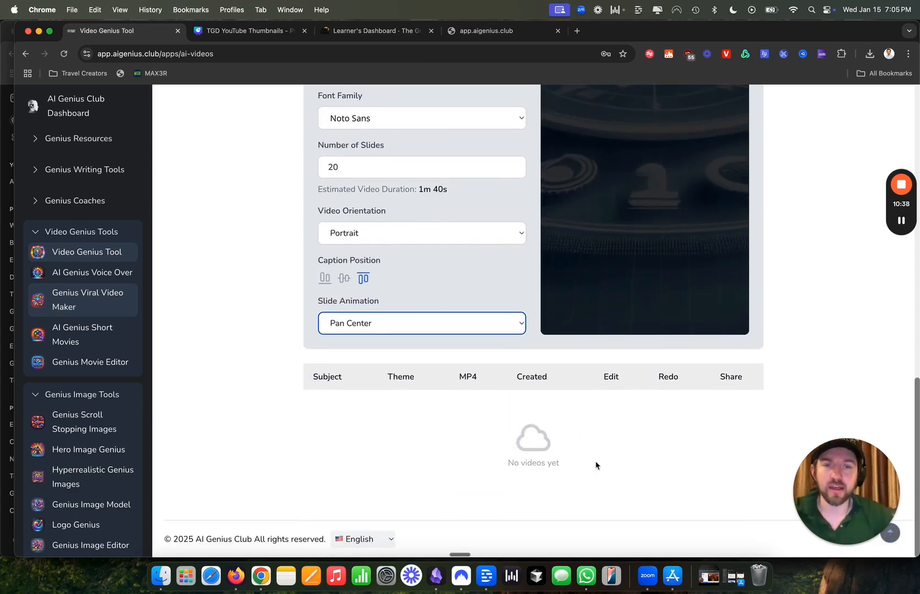
scroll(596, 465, up, 20)
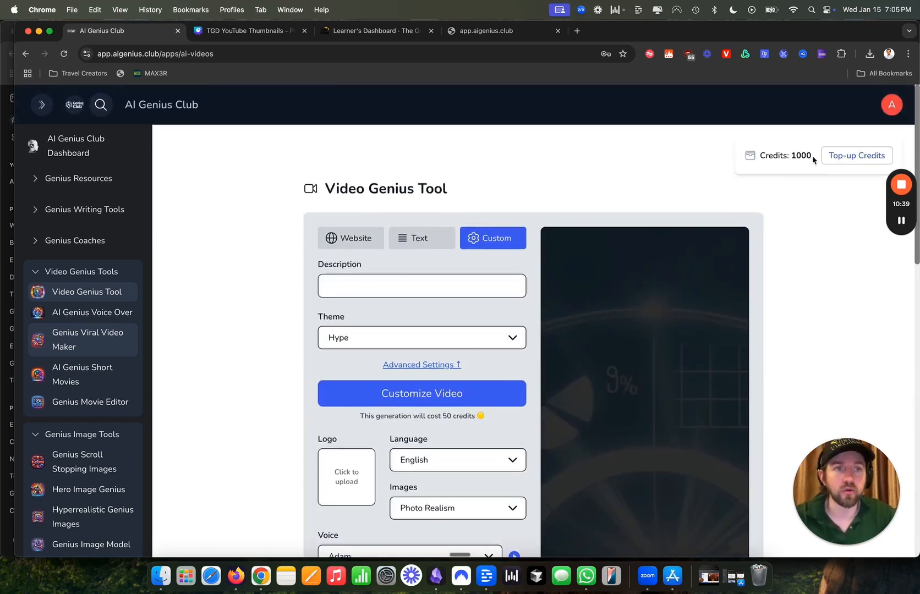
click(834, 161)
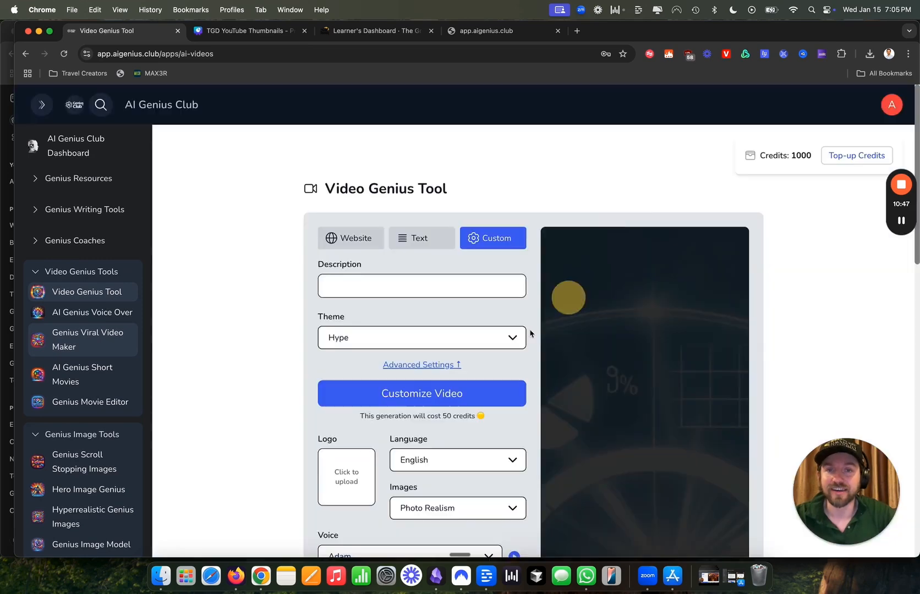
scroll(435, 413, down, 10)
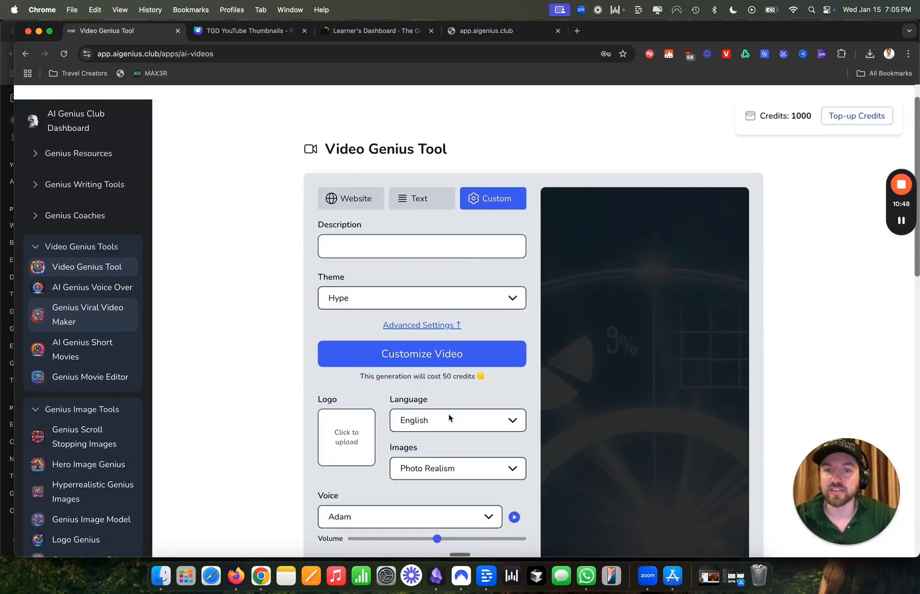
scroll(456, 414, up, 10)
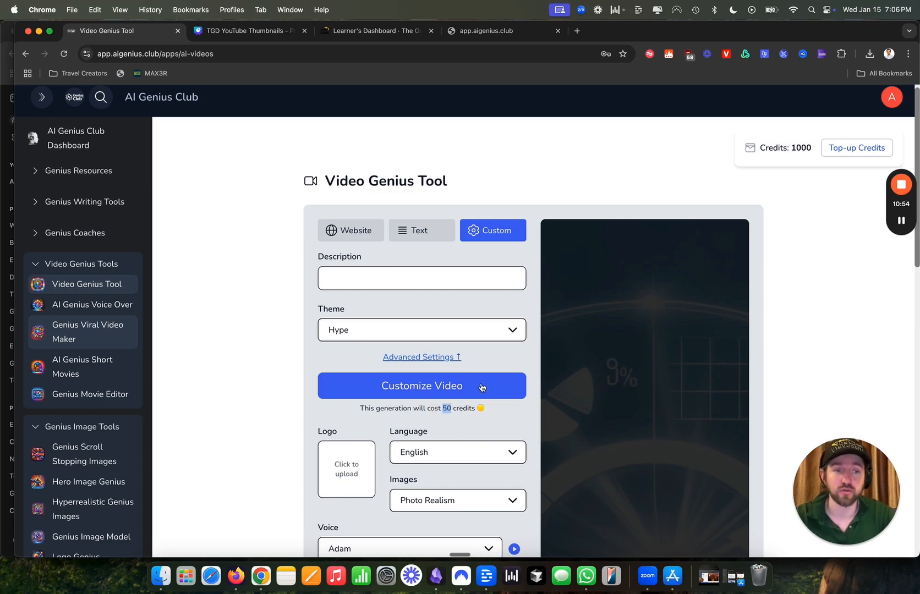
- Switch the video source back to Website and reselect the Video Genius Tool
click(359, 230)
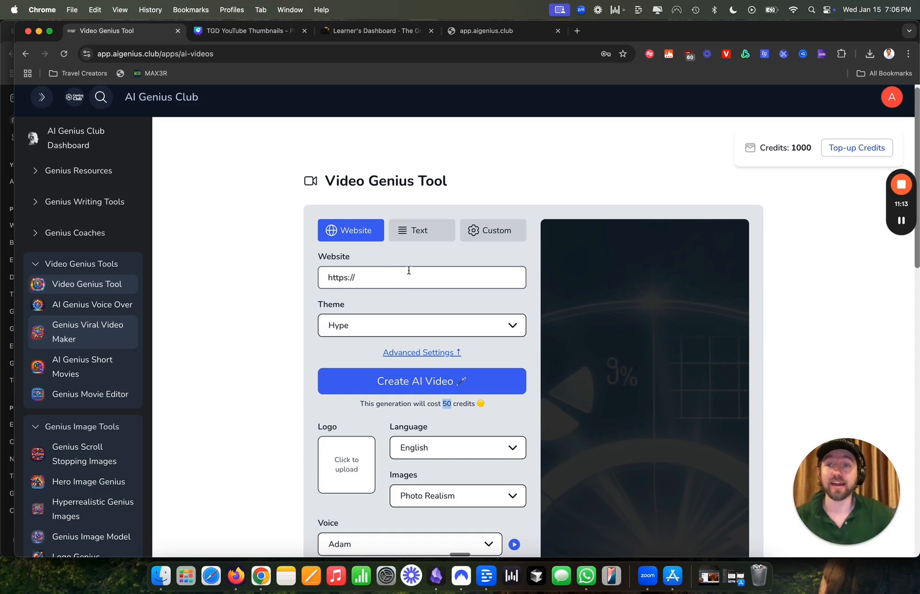
click(86, 290)
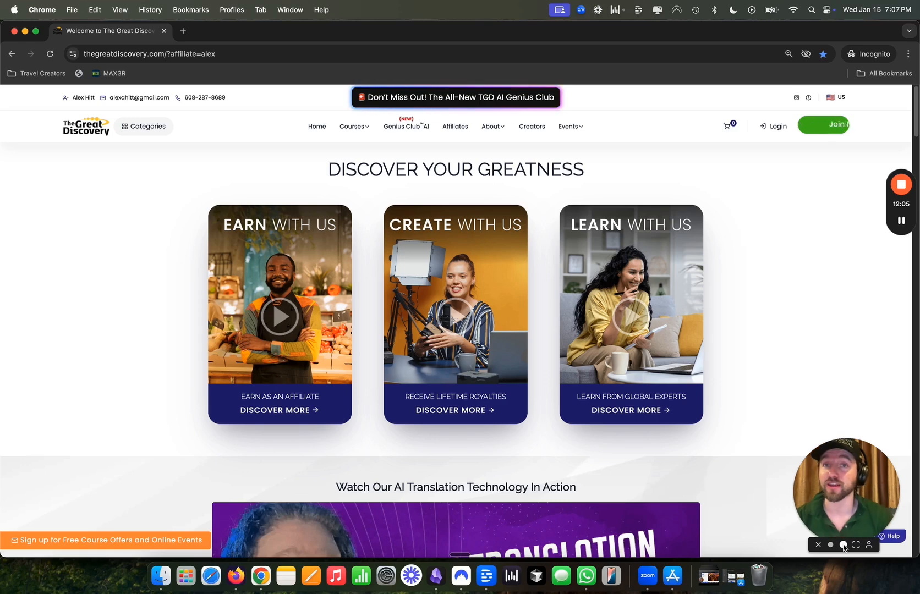
click(843, 544)
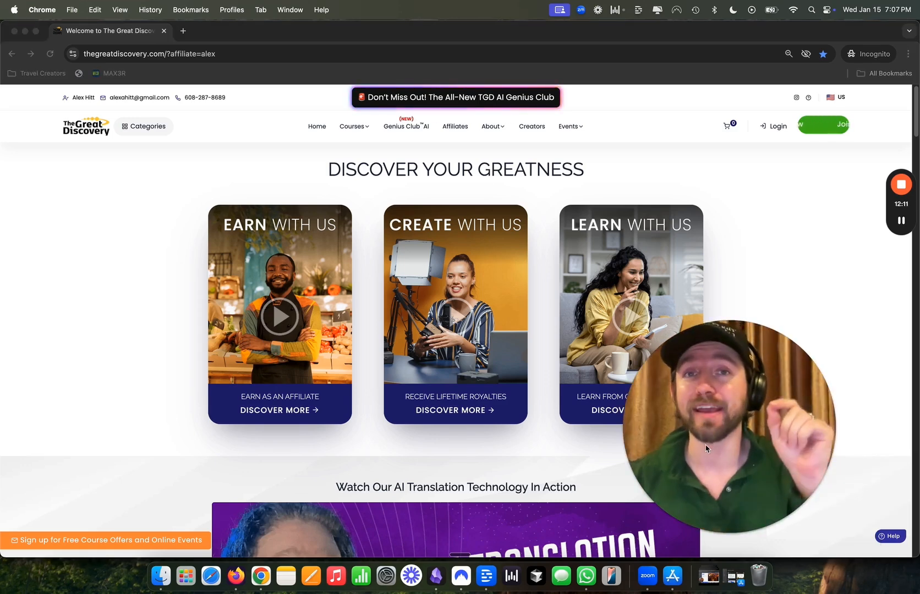